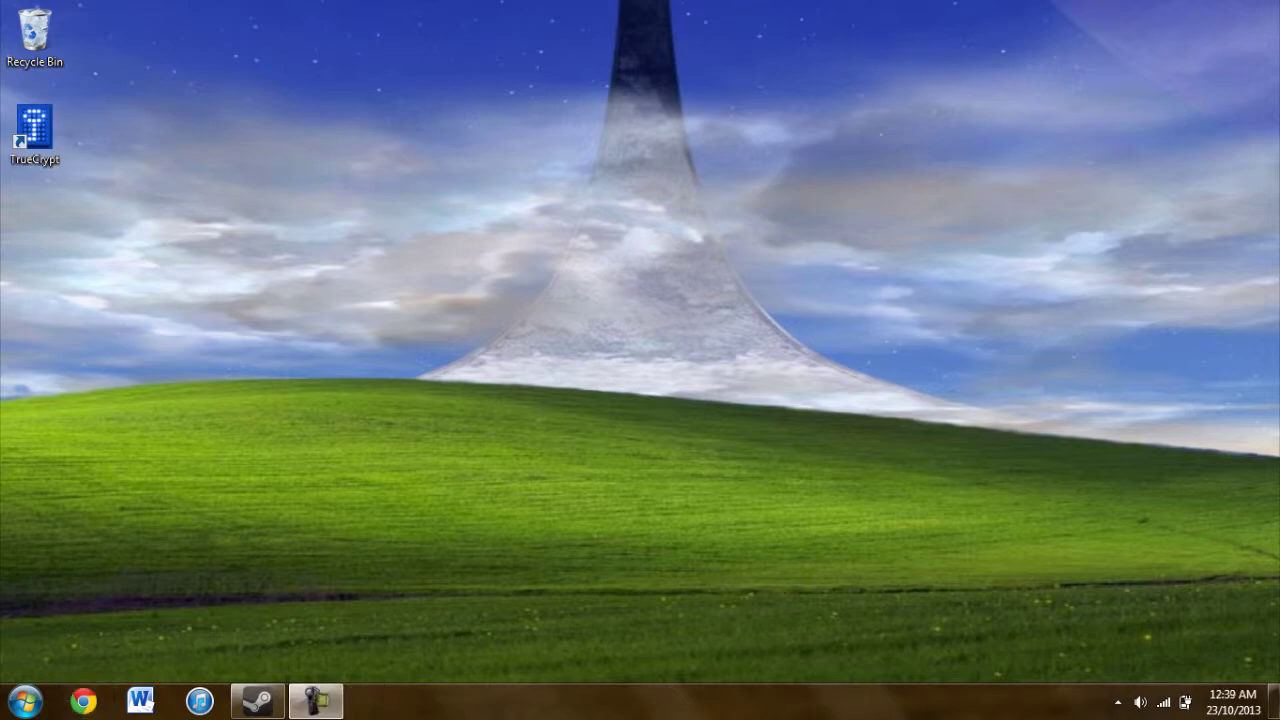
# - Launch TrueCrypt and start creating an encrypted file container as a hidden TrueCrypt volume in Normal mode
pyautogui.click(35, 133)
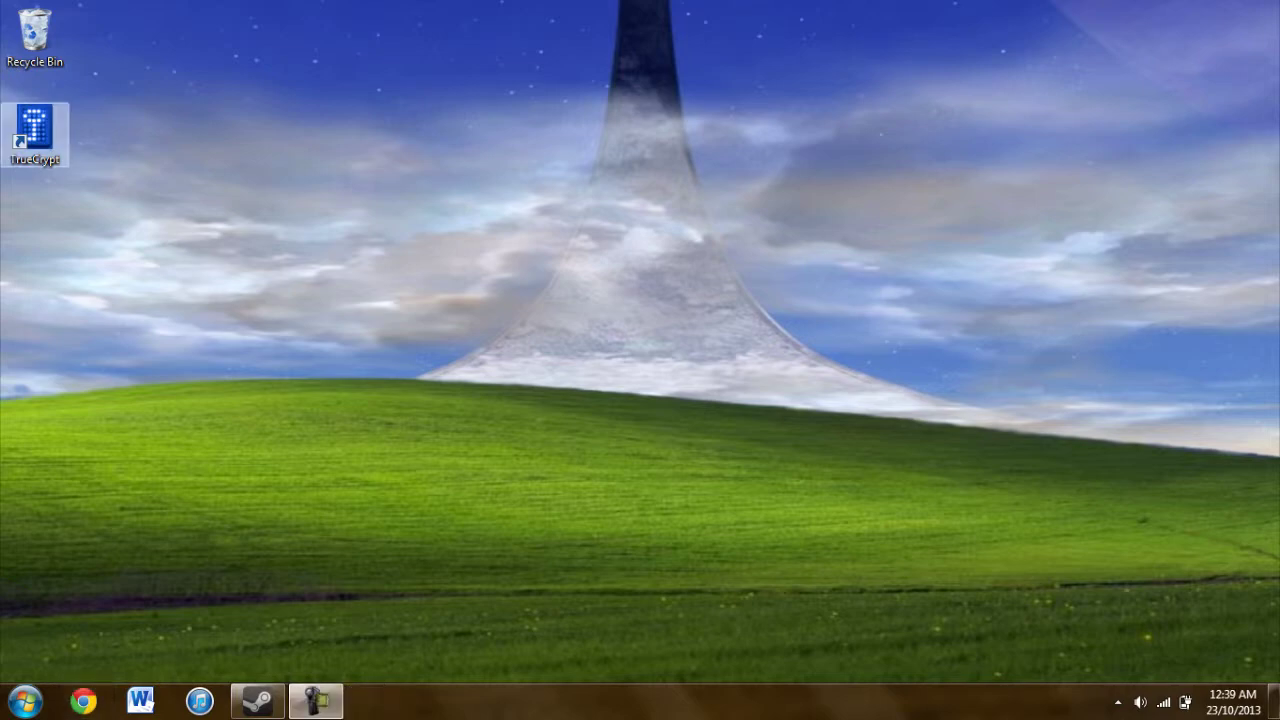
pyautogui.doubleClick(35, 130)
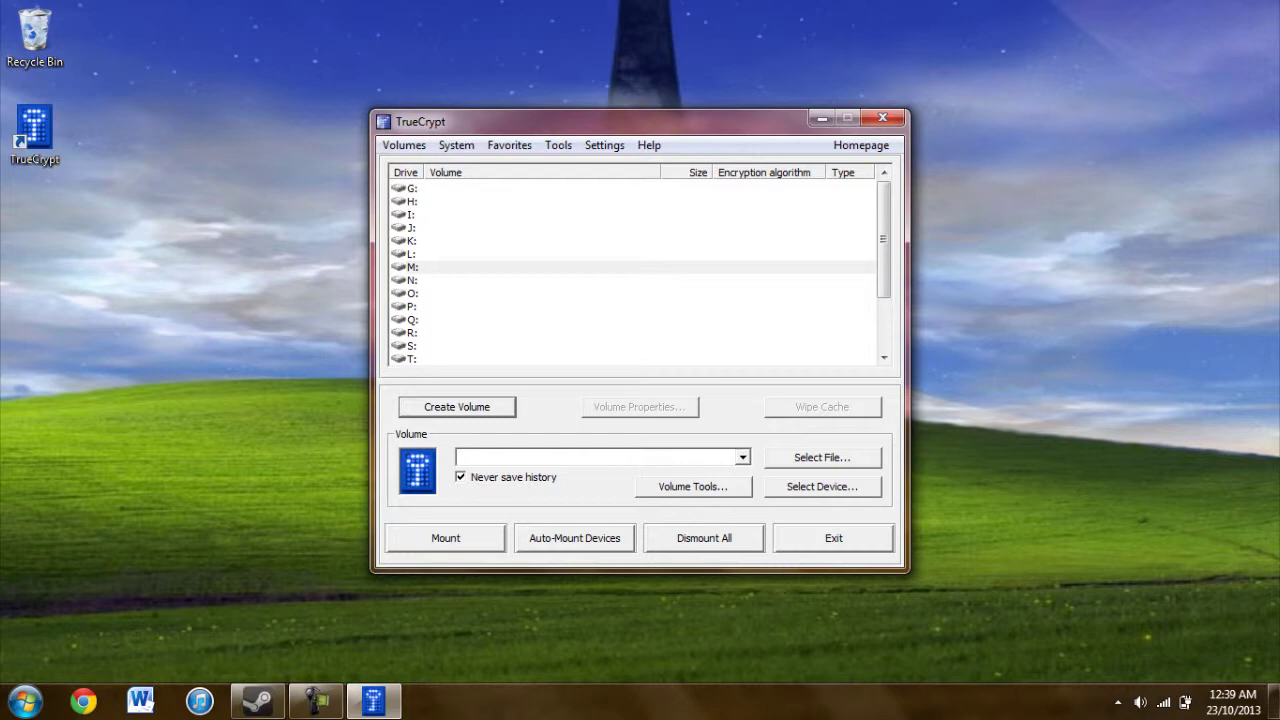
pyautogui.click(457, 407)
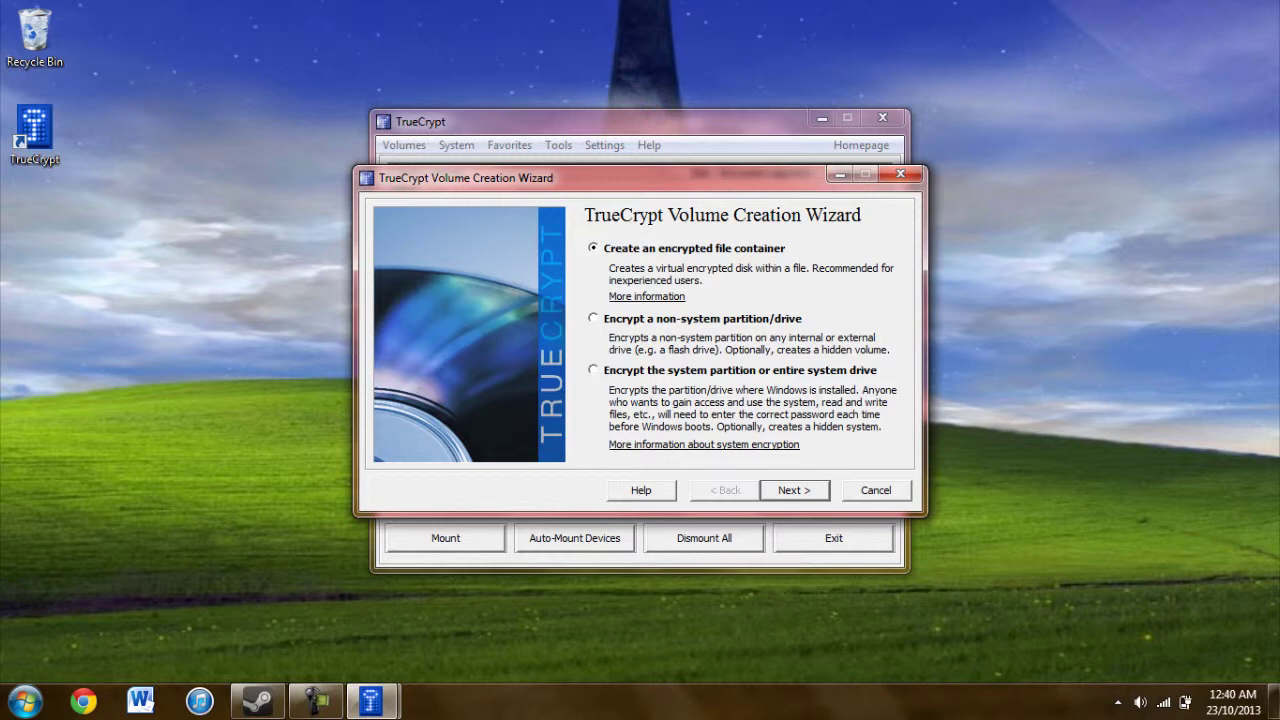
pyautogui.press('Return')
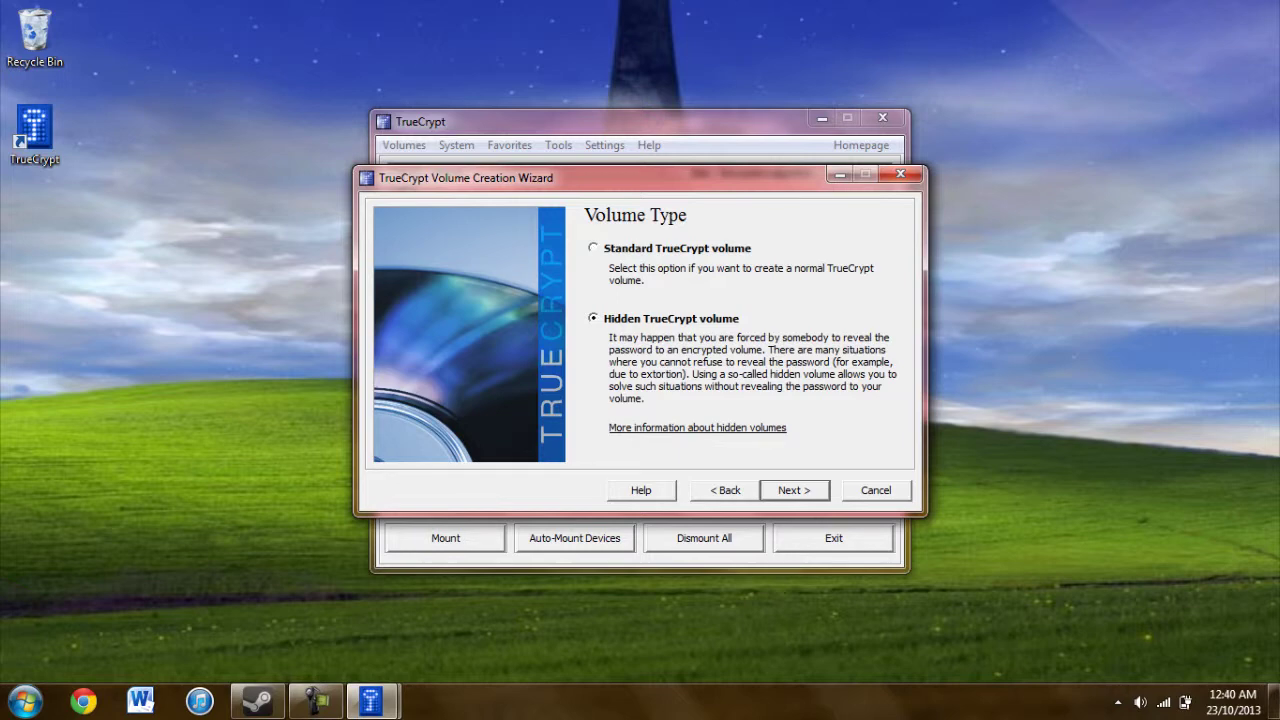
pyautogui.press('Return')
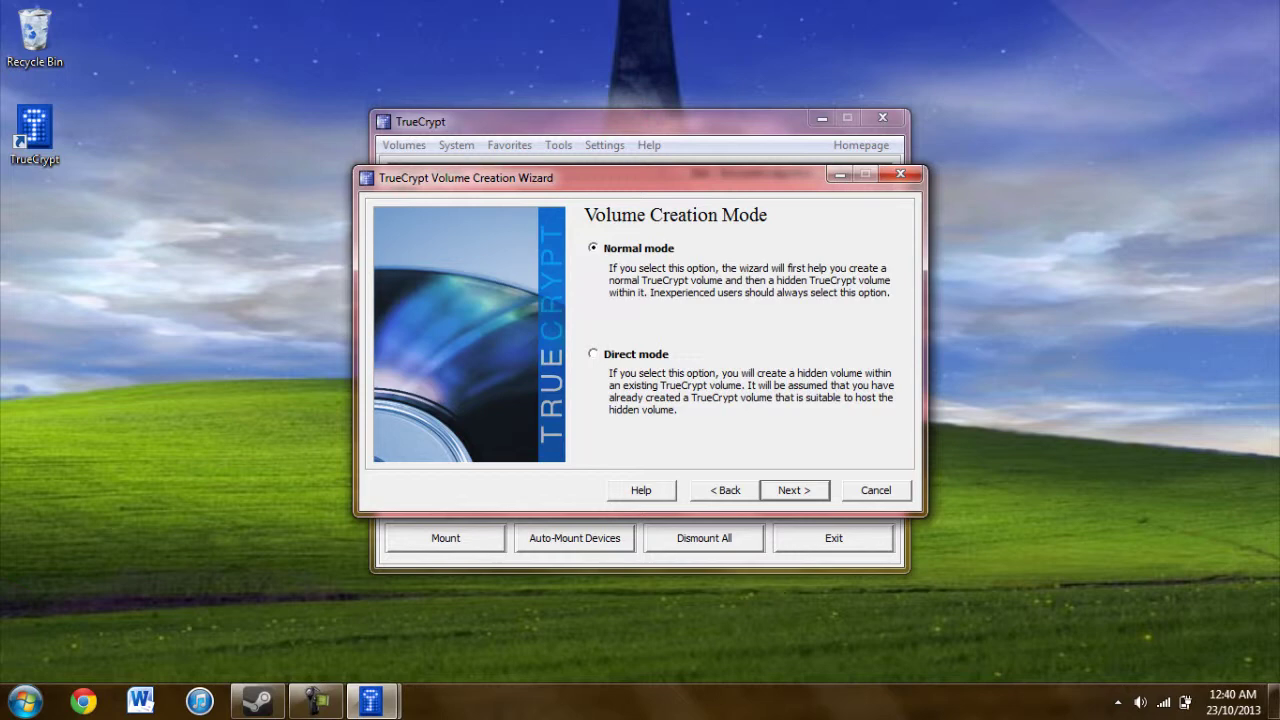
pyautogui.press('Return')
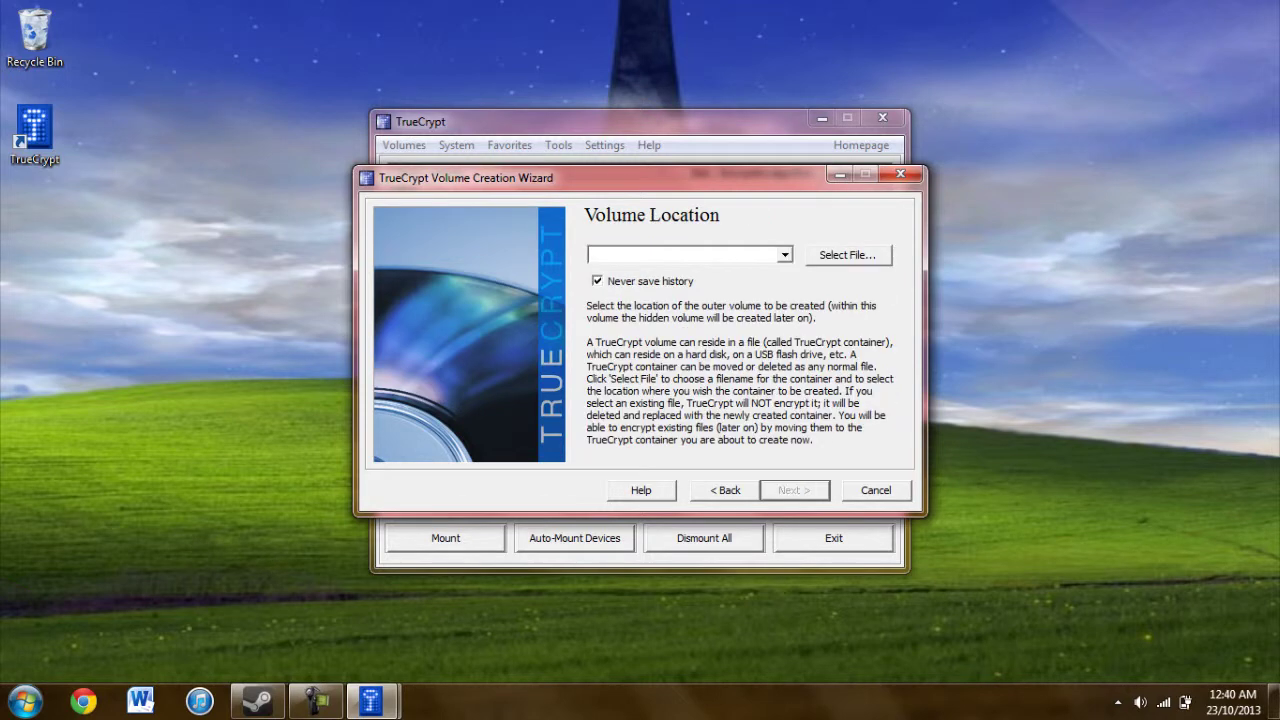
# - Set the outer volume's location to a new container file named Library on the Desktop
pyautogui.click(848, 255)
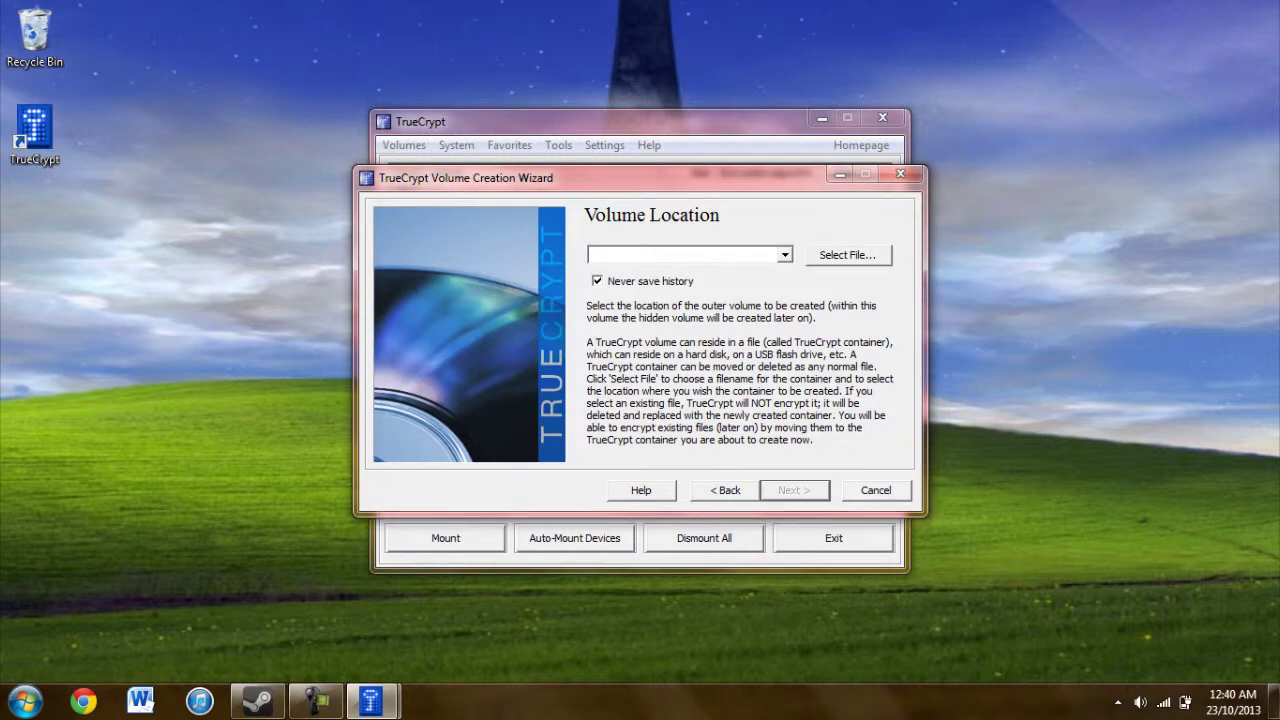
pyautogui.click(434, 320)
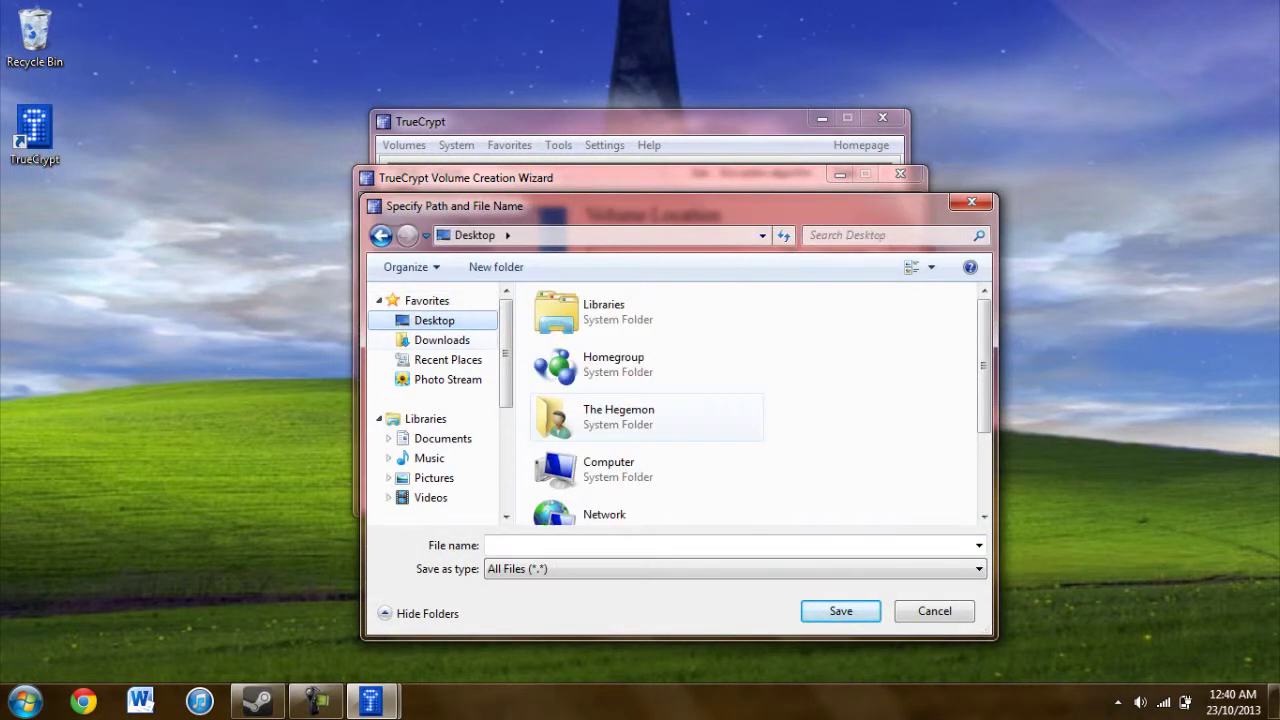
pyautogui.click(733, 545)
pyautogui.write('L')
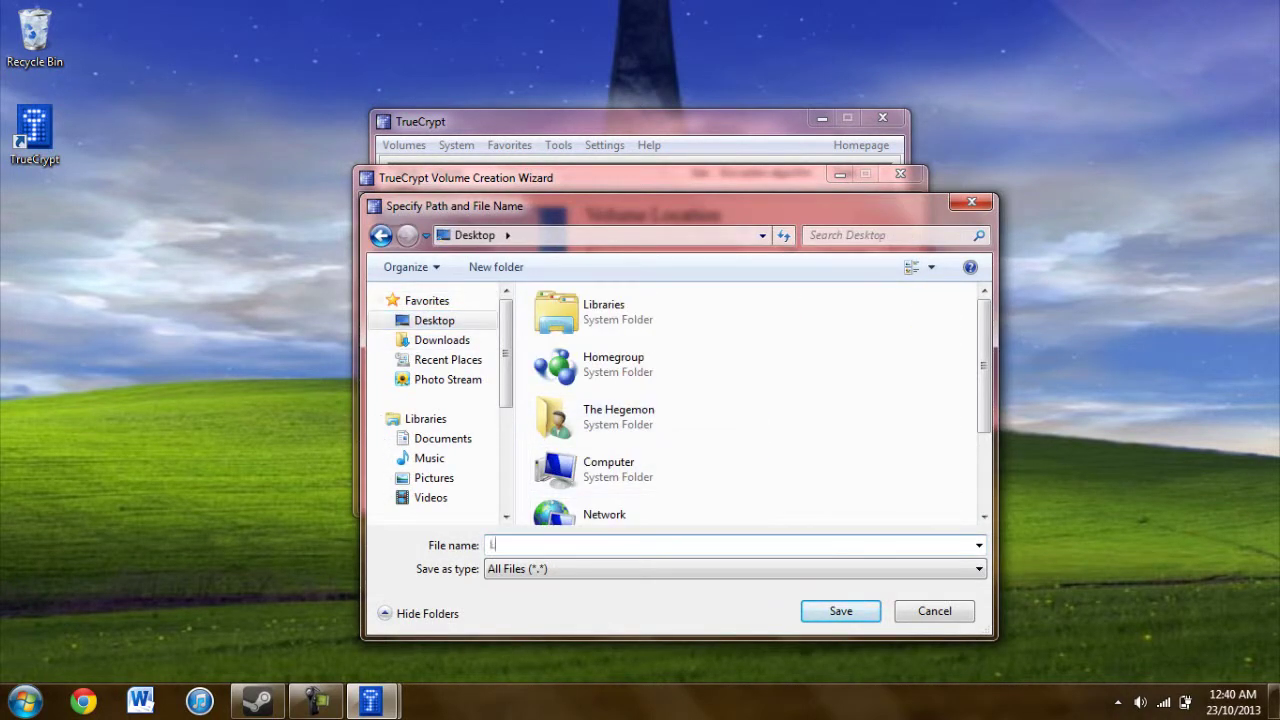
pyautogui.write('ibrary')
pyautogui.press('Return')
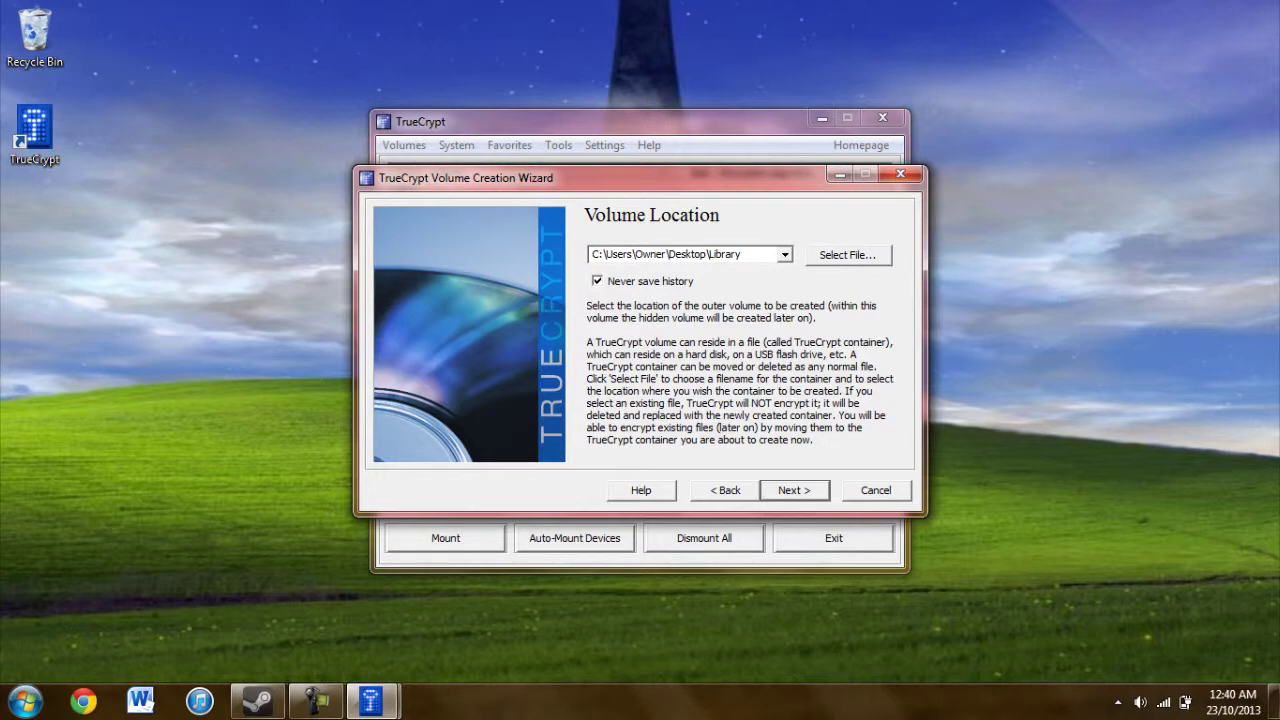
pyautogui.press('Return')
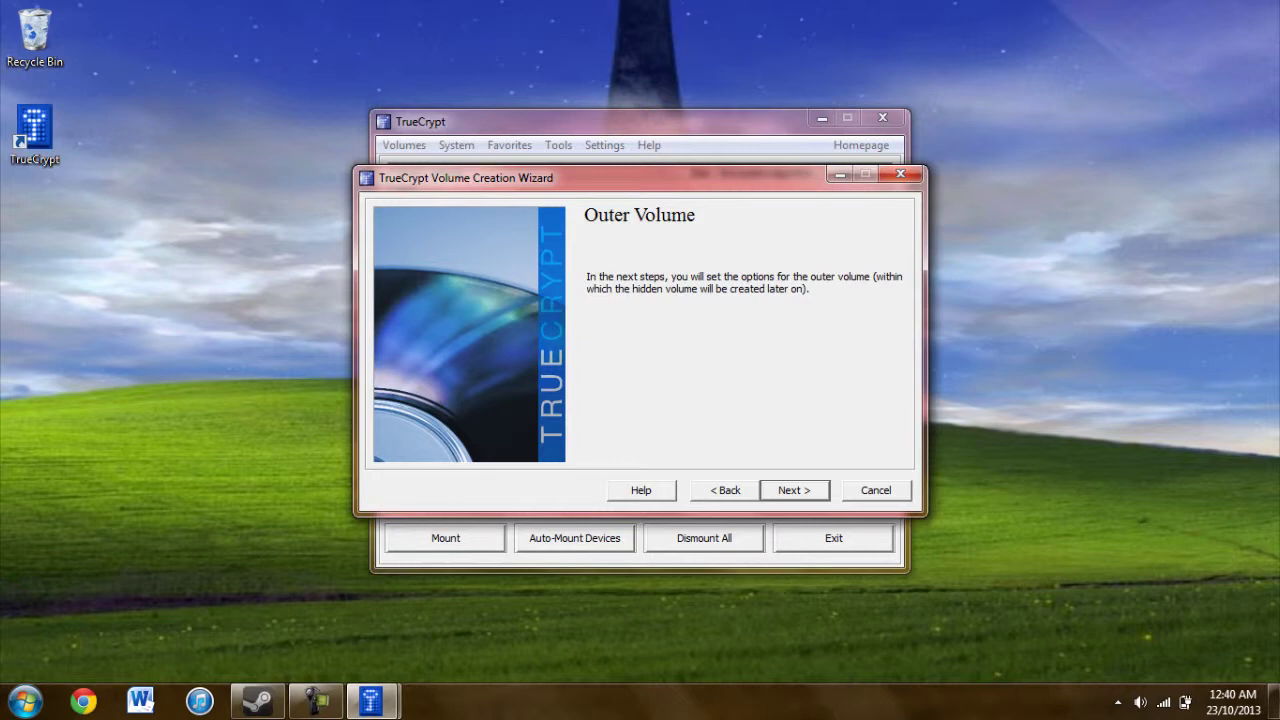
# - Use AES encryption with the RIPEMD-160 hash for the outer volume and set its size to 1 MB
pyautogui.press('Return')
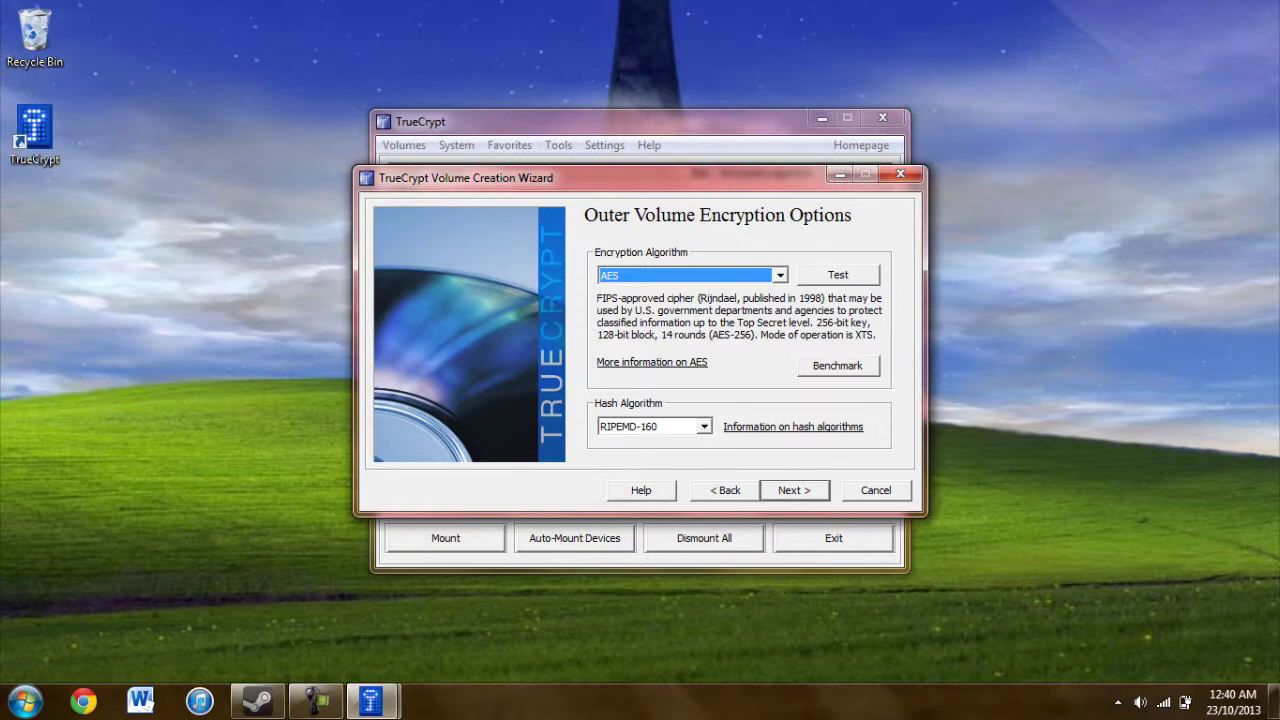
pyautogui.hotkey('alt', 'Down')
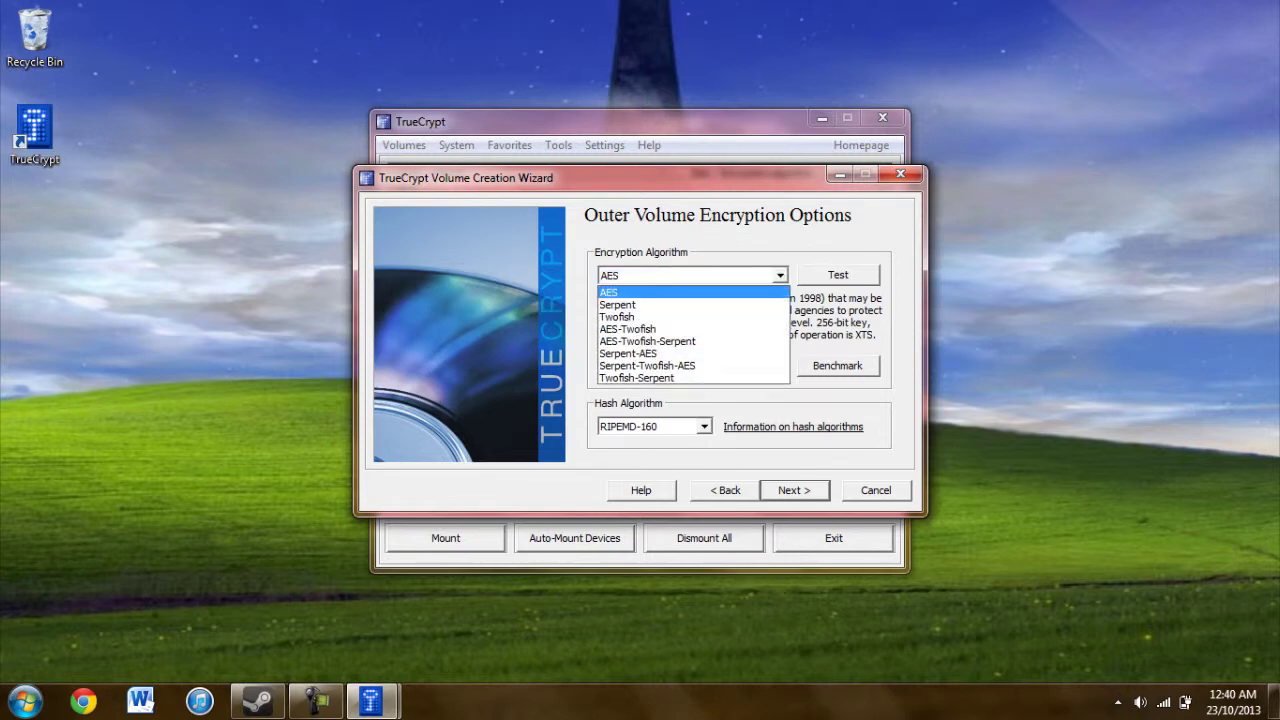
pyautogui.press('Return')
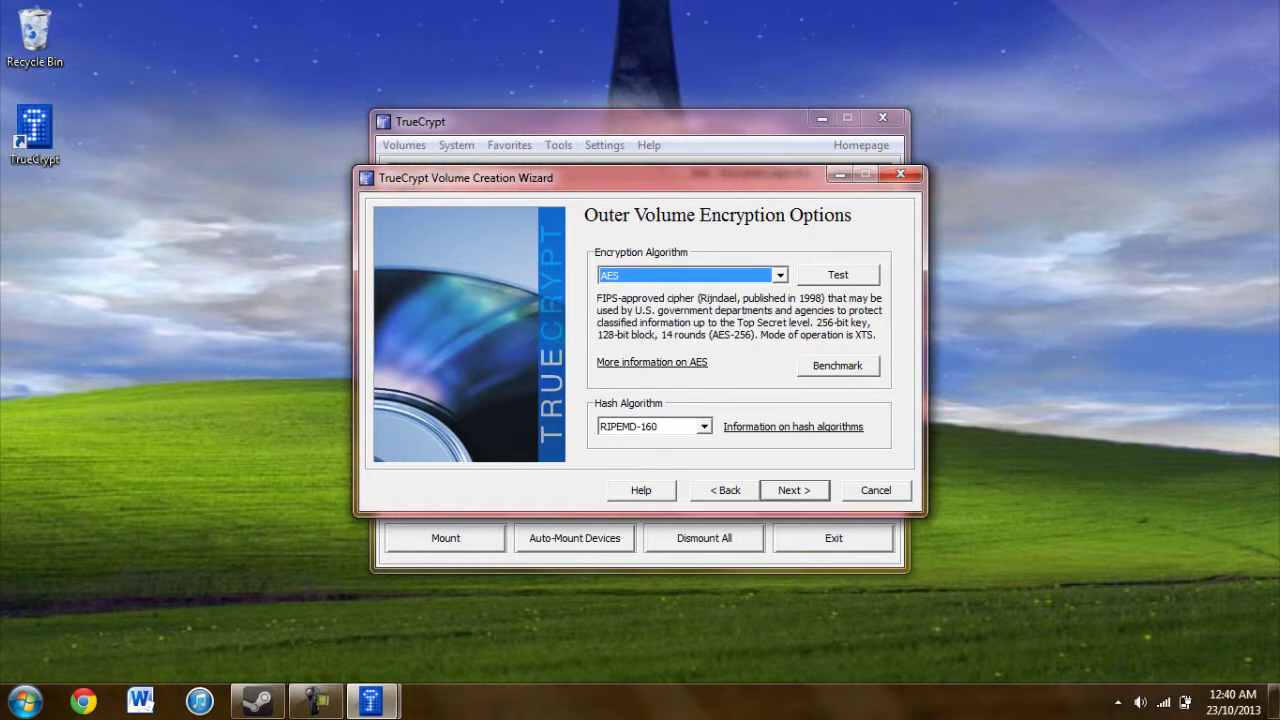
pyautogui.click(704, 426)
pyautogui.press('Return')
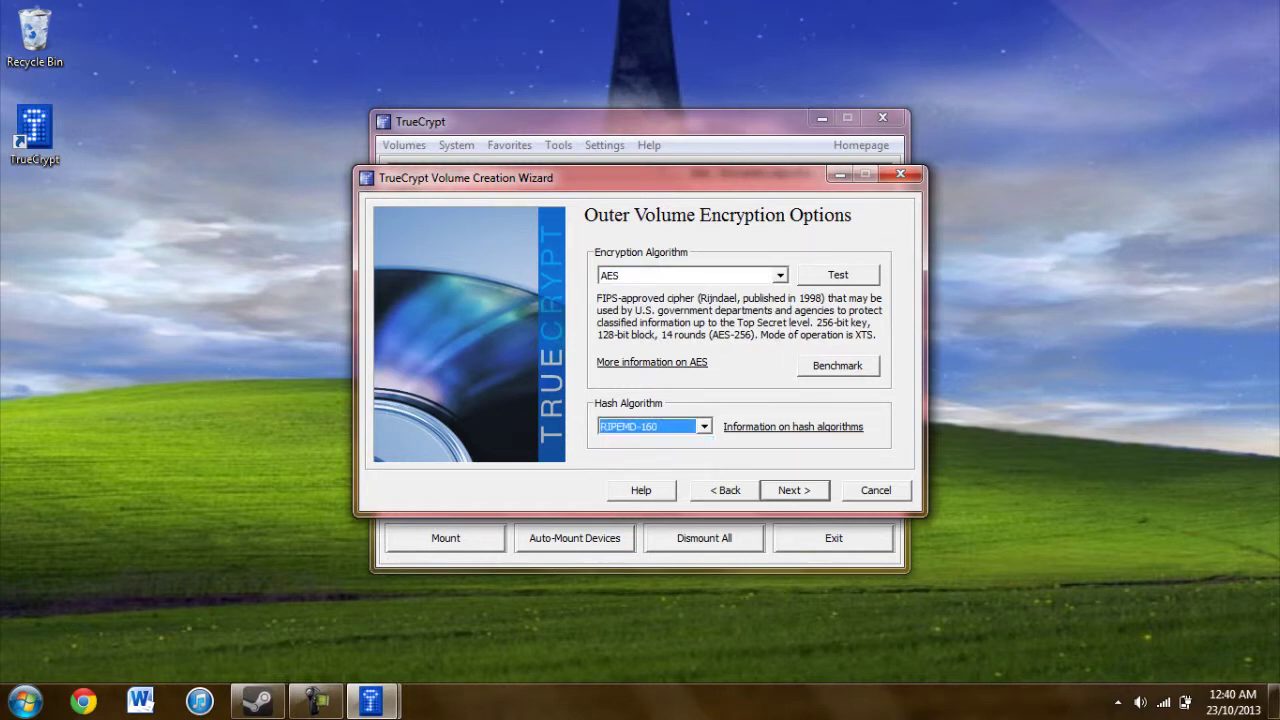
pyautogui.press('Return')
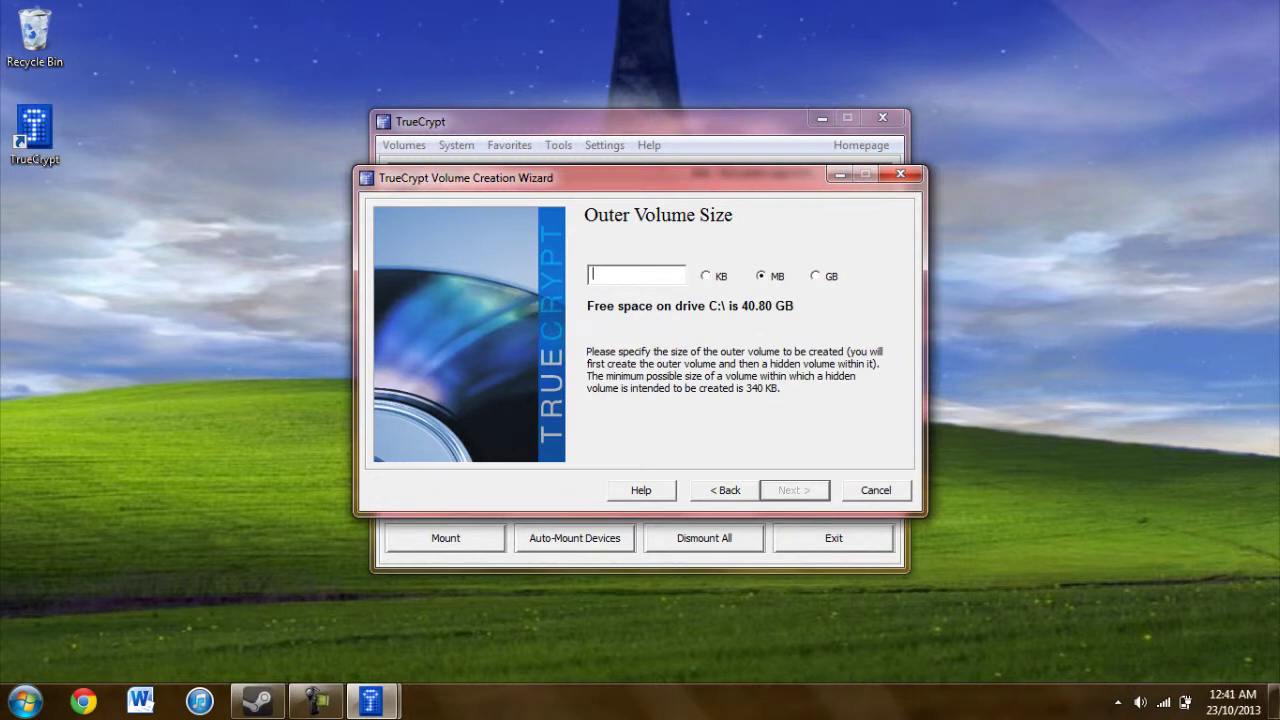
pyautogui.write('1')
pyautogui.press('Return')
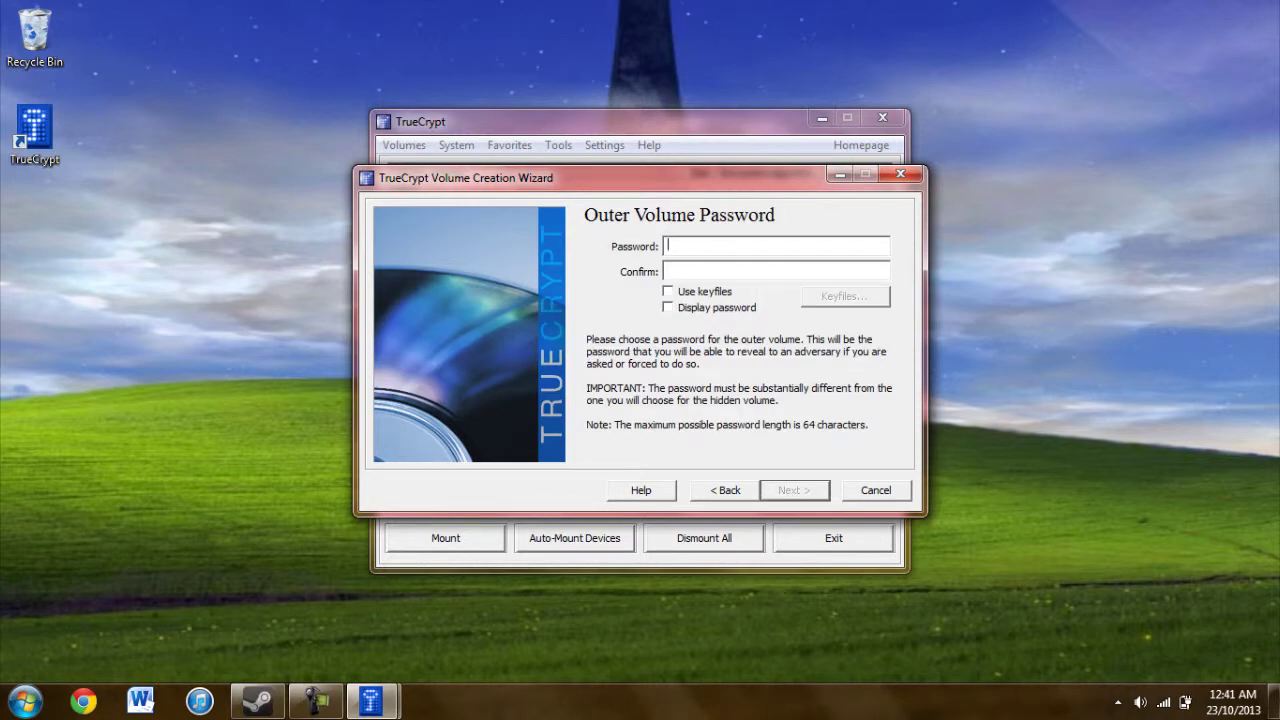
# - Enter and confirm the outer volume password, and format the outer volume with the FAT filesystem and default cluster
pyautogui.write('**********')
pyautogui.press('Tab')
pyautogui.write('**********')
pyautogui.press('Return')
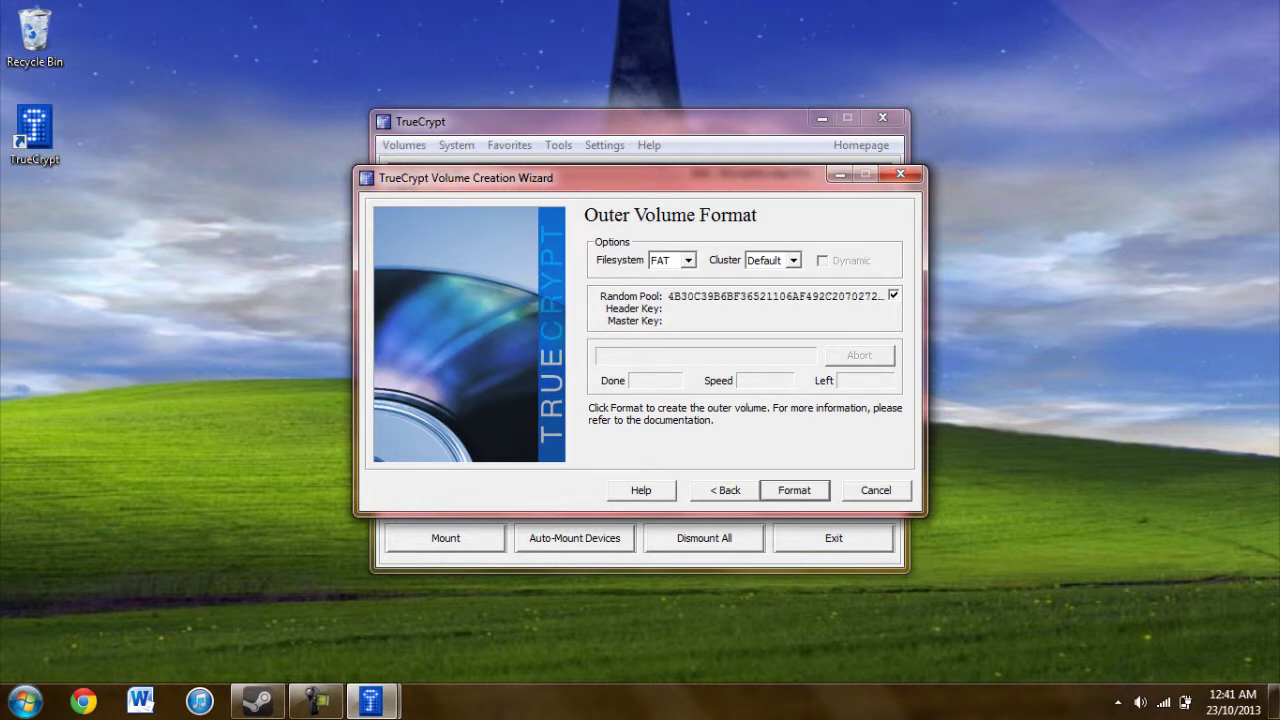
pyautogui.press('Return')
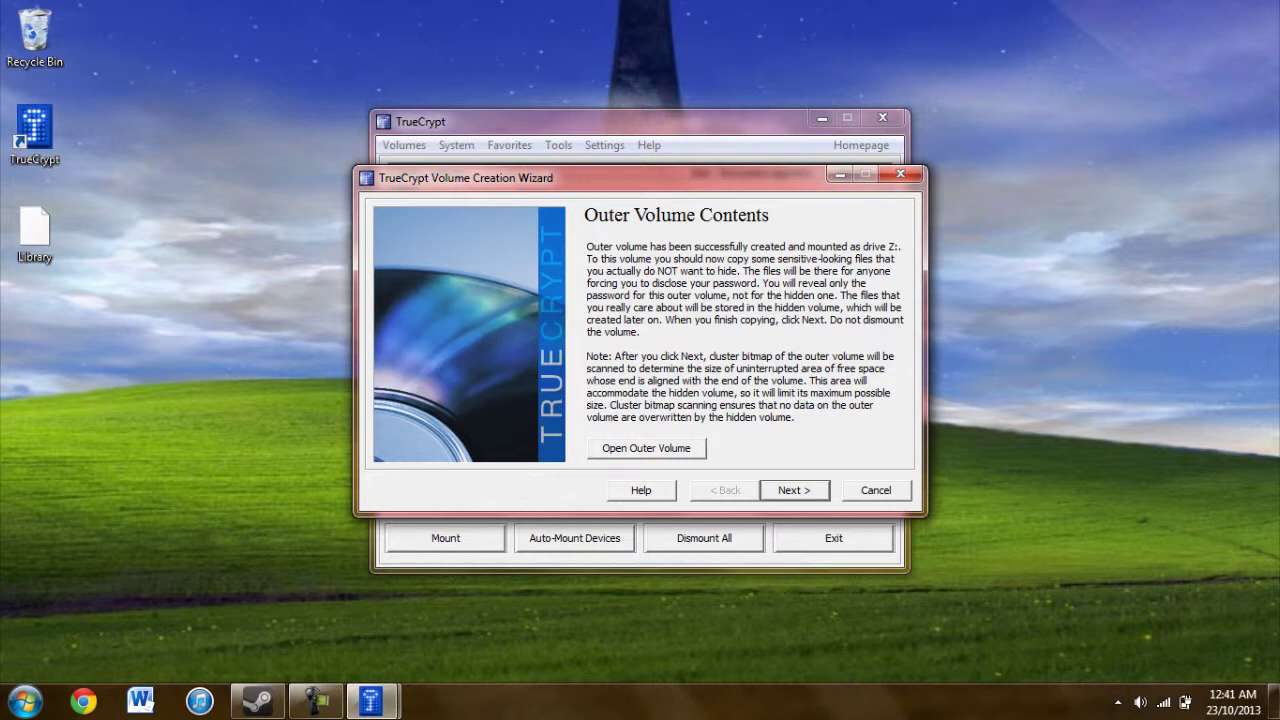
# - Open the mounted outer volume and the Pictures library in File Explorer, with the two windows side by side
pyautogui.click(646, 448)
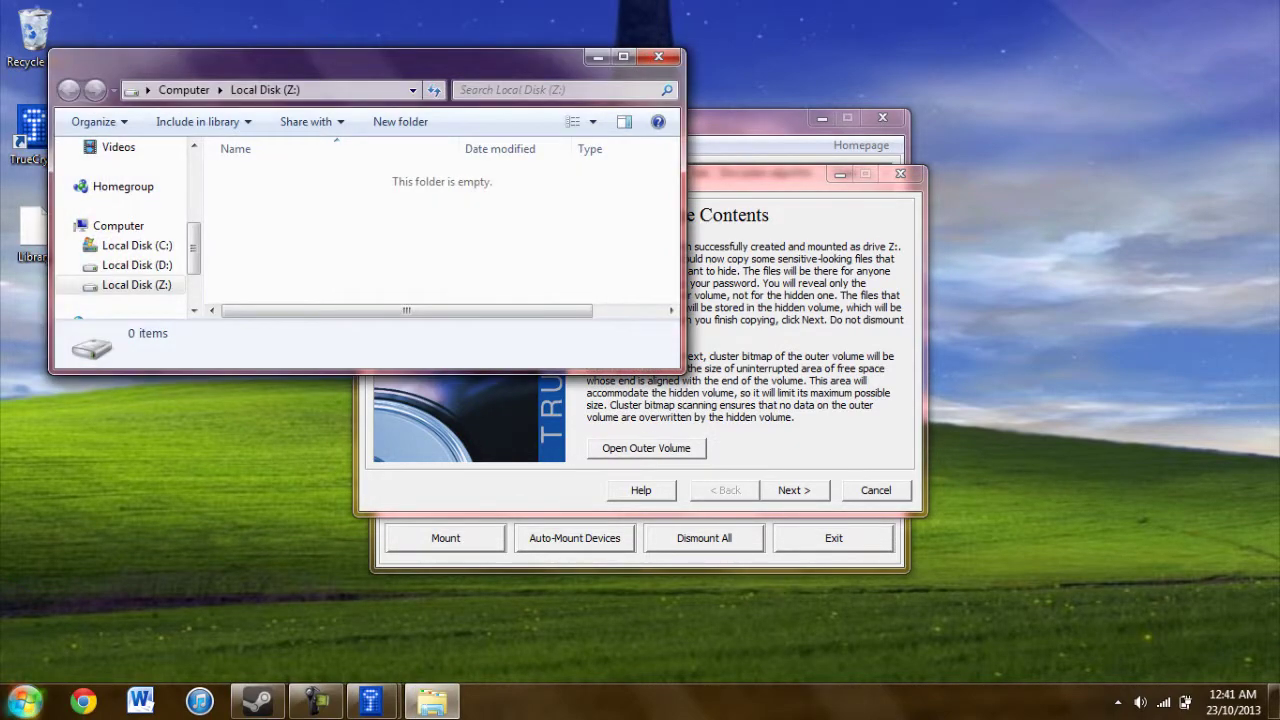
pyautogui.click(24, 700)
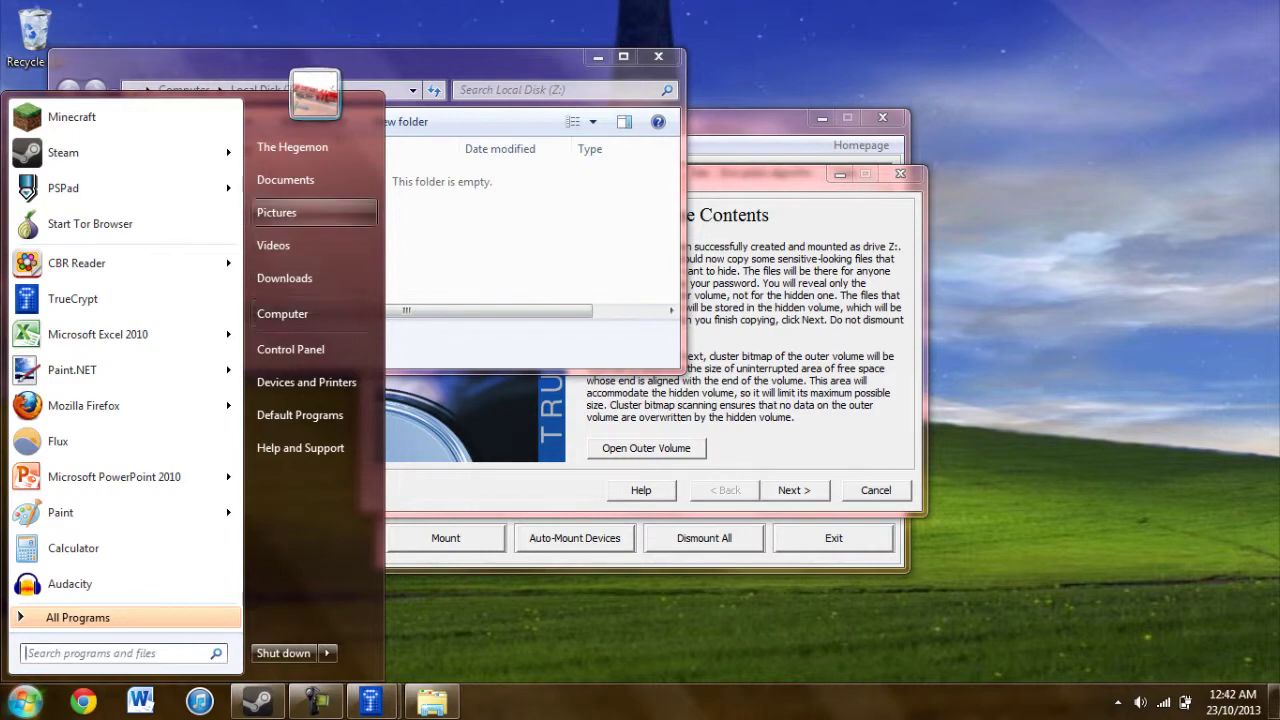
pyautogui.click(277, 212)
pyautogui.moveTo(728, 204); pyautogui.dragTo(1279, 80)
# - Try copying Map.png to the outer volume, copy Untitled.png there instead, and close both folder windows
pyautogui.moveTo(970, 360); pyautogui.dragTo(500, 225)
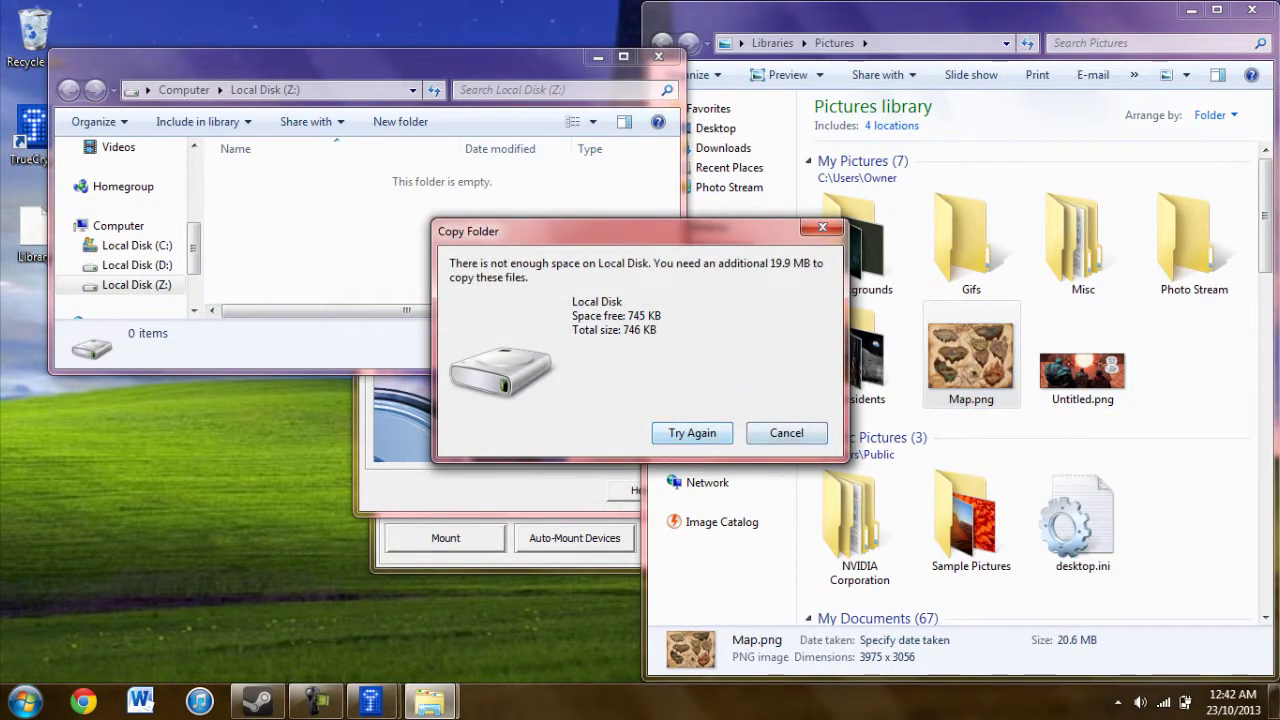
pyautogui.click(786, 432)
pyautogui.moveTo(1080, 370); pyautogui.dragTo(515, 210)
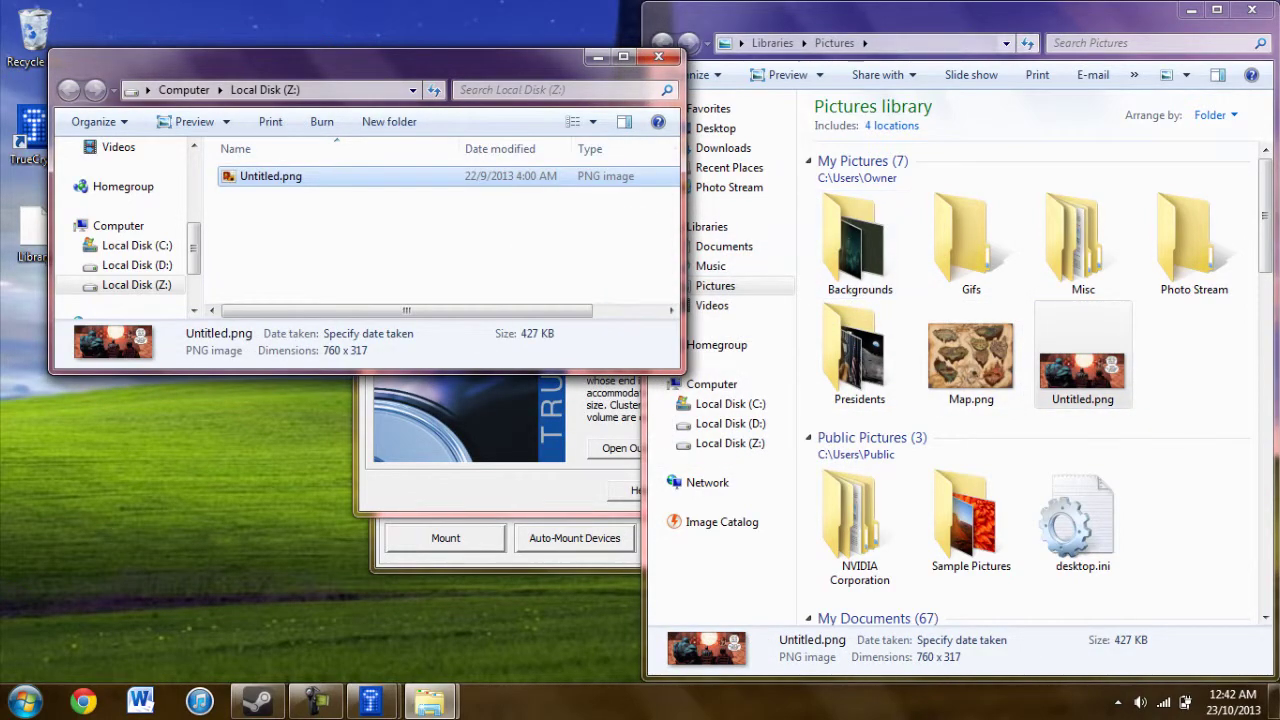
pyautogui.click(1251, 10)
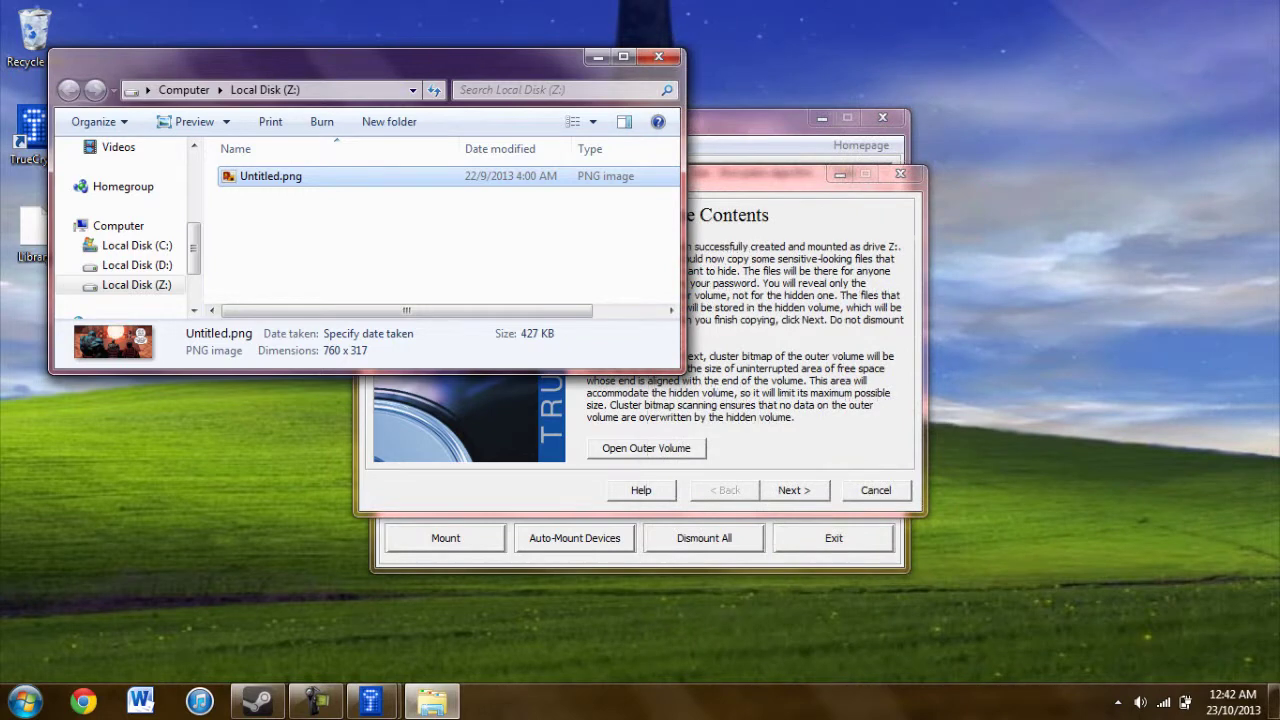
pyautogui.click(659, 56)
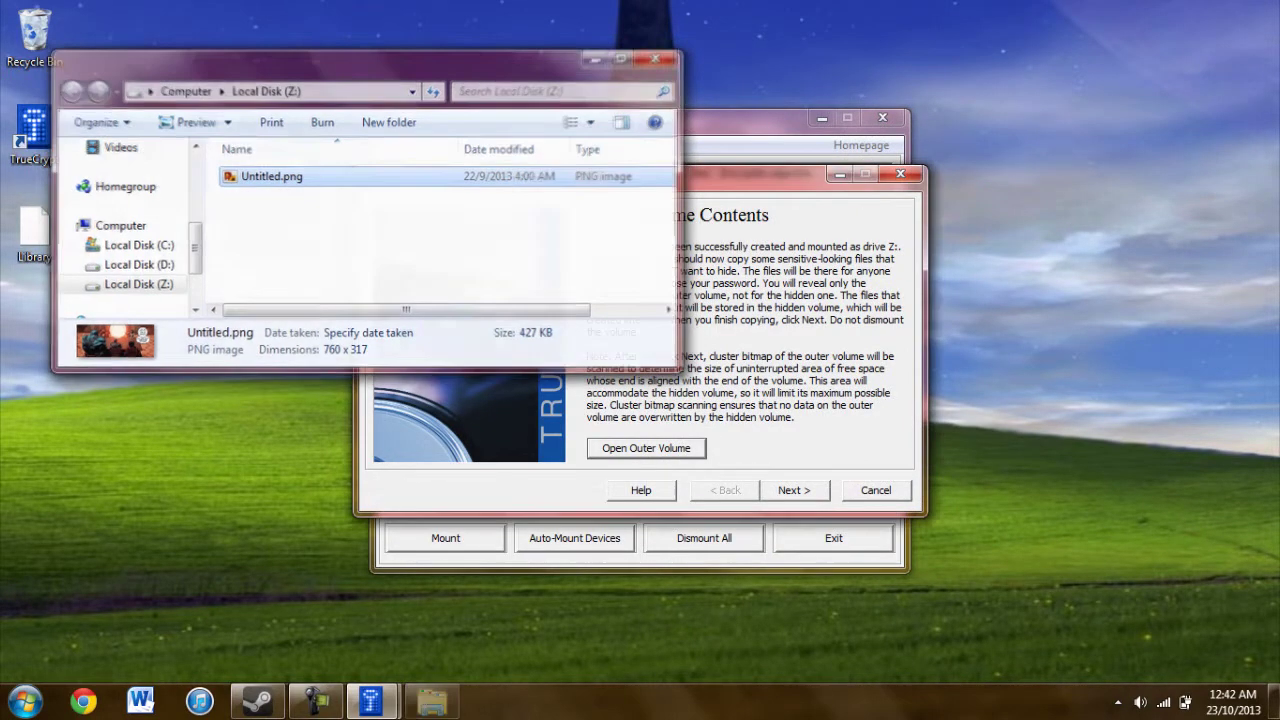
# - Use AES and RIPEMD-160 for the hidden volume and set its size to 306 KB, accepting that size
pyautogui.click(794, 490)
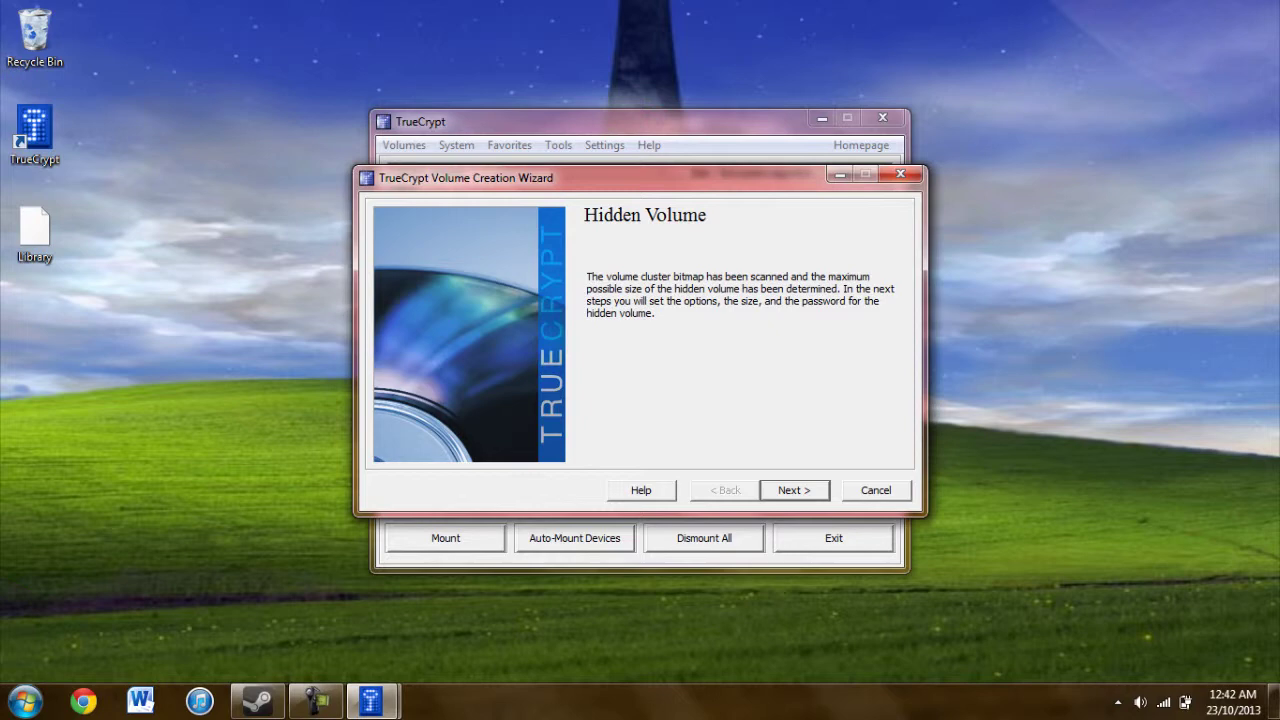
pyautogui.press('Return')
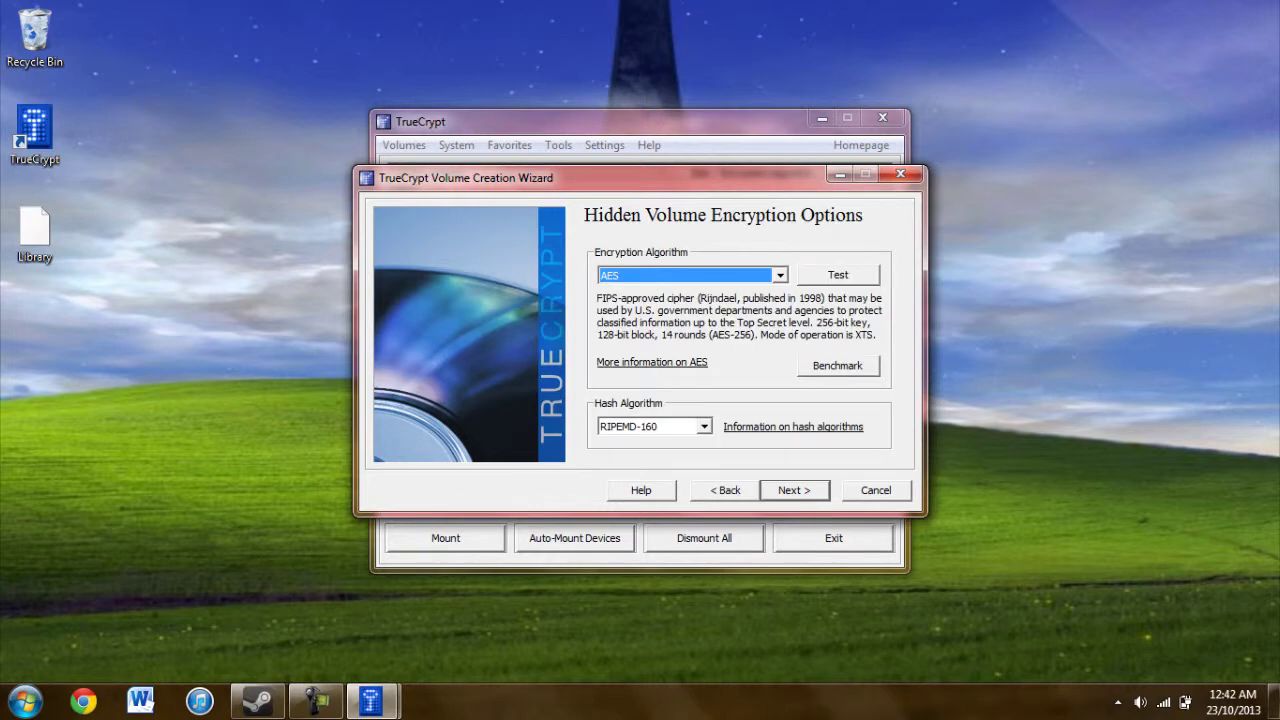
pyautogui.press('Return')
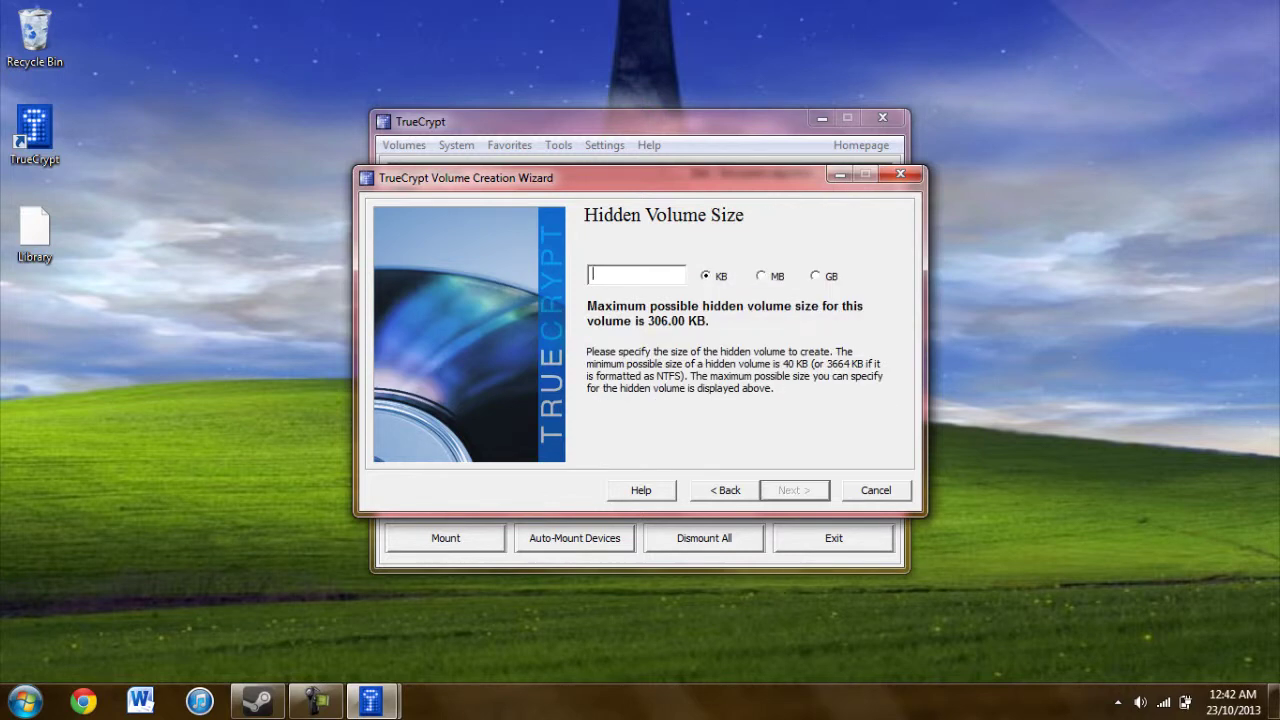
pyautogui.write('306')
pyautogui.press('Return')
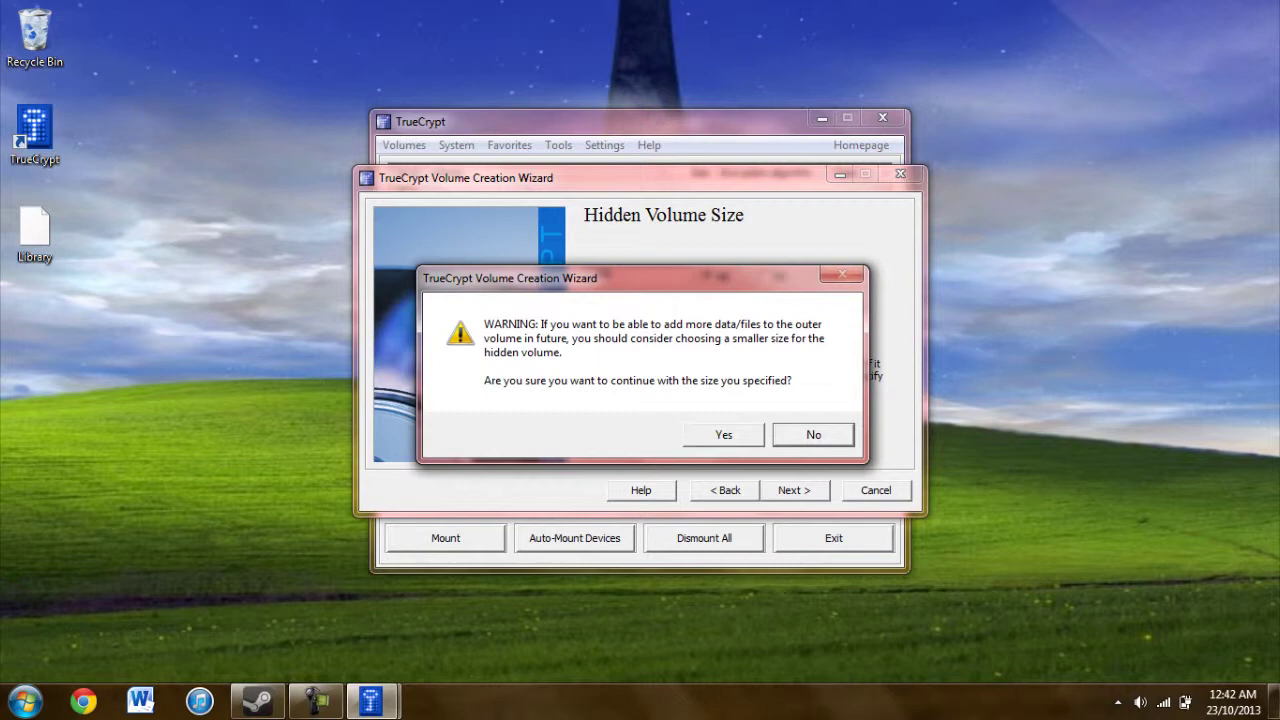
pyautogui.press('Left')
pyautogui.press('Return')
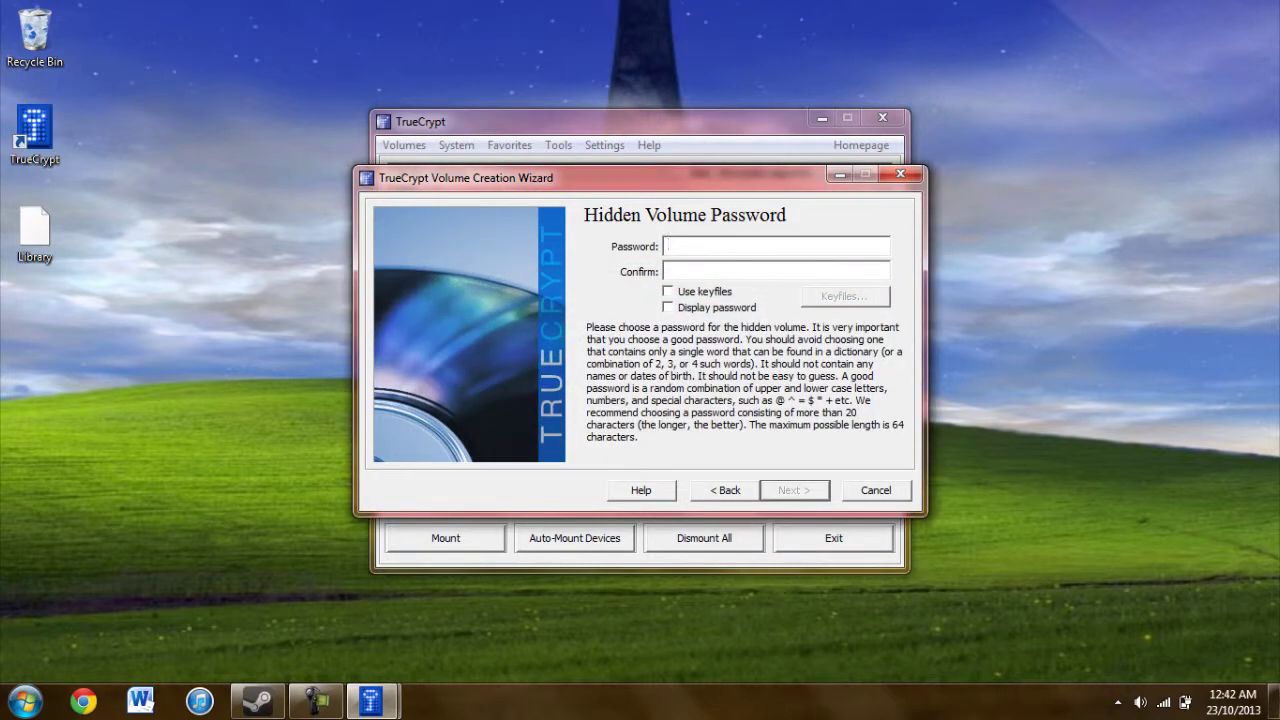
# - Enter and confirm the hidden volume password, accepting the use of a short password
pyautogui.write('******')
pyautogui.press('Tab')
pyautogui.write('******')
pyautogui.press('Return')
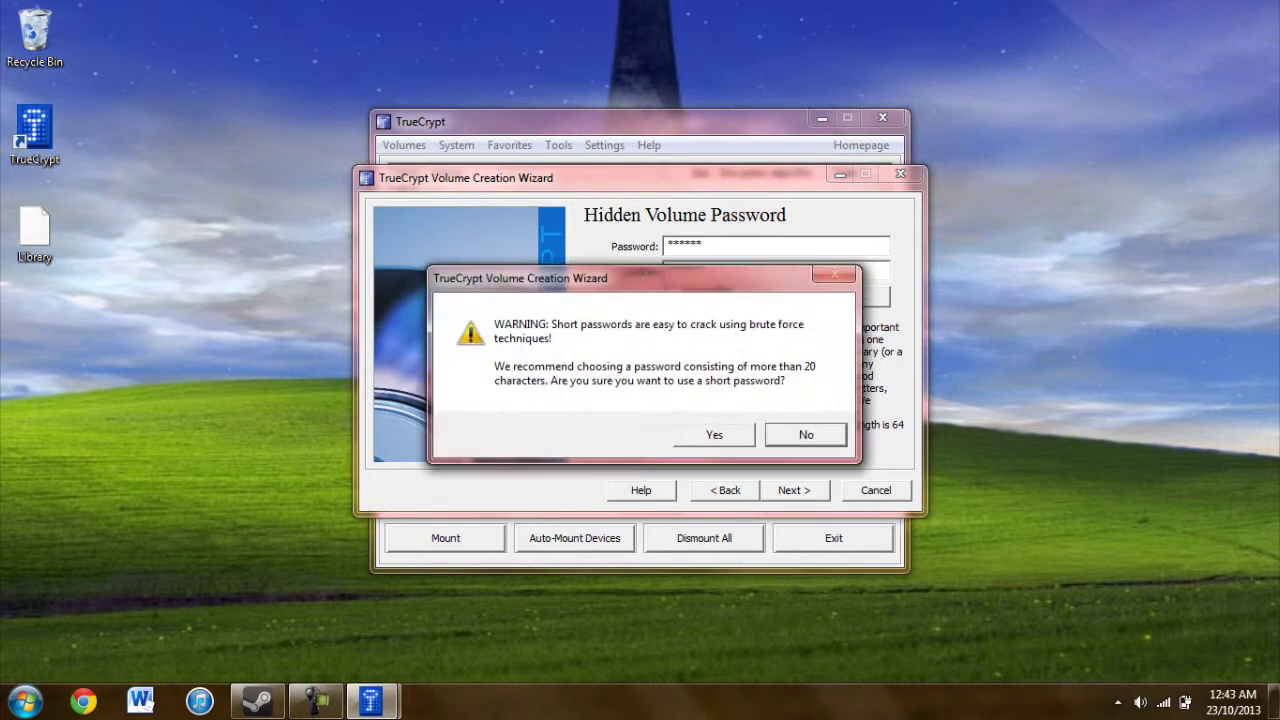
pyautogui.press('Left')
pyautogui.press('Return')
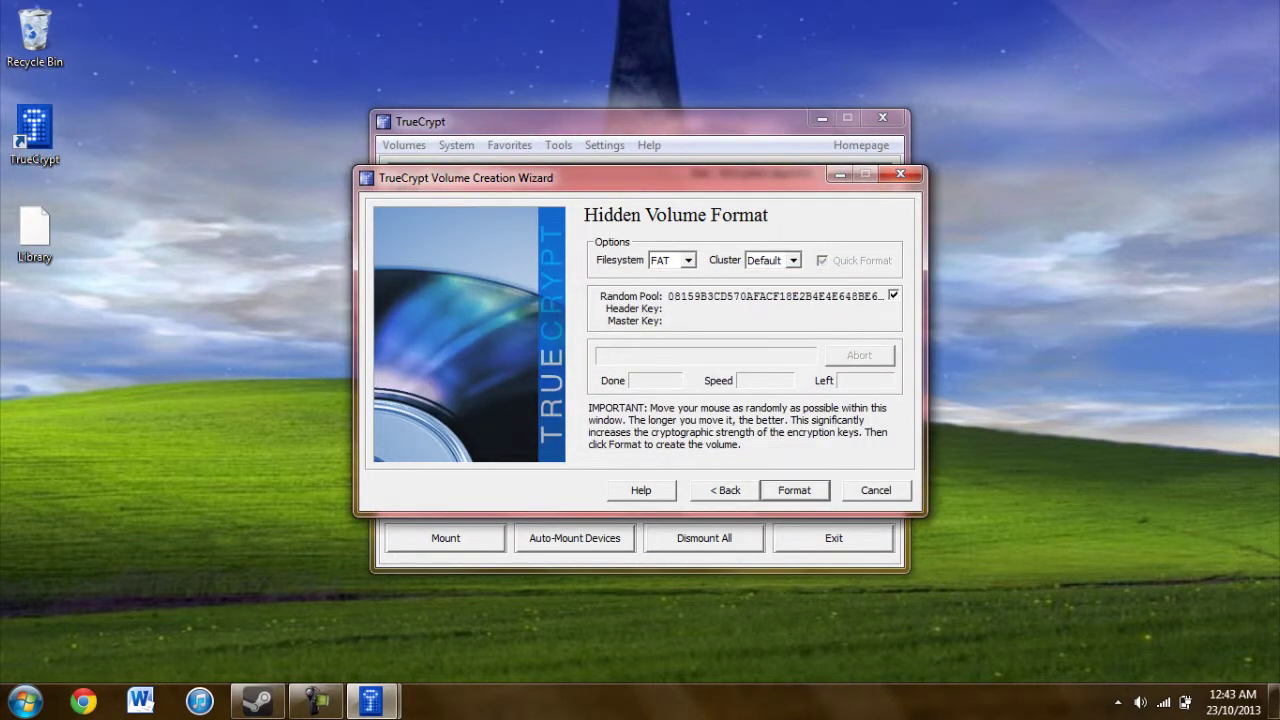
# - Format the hidden volume with the FAT filesystem and default cluster, and exit the Volume Creation Wizard
pyautogui.press('Return')
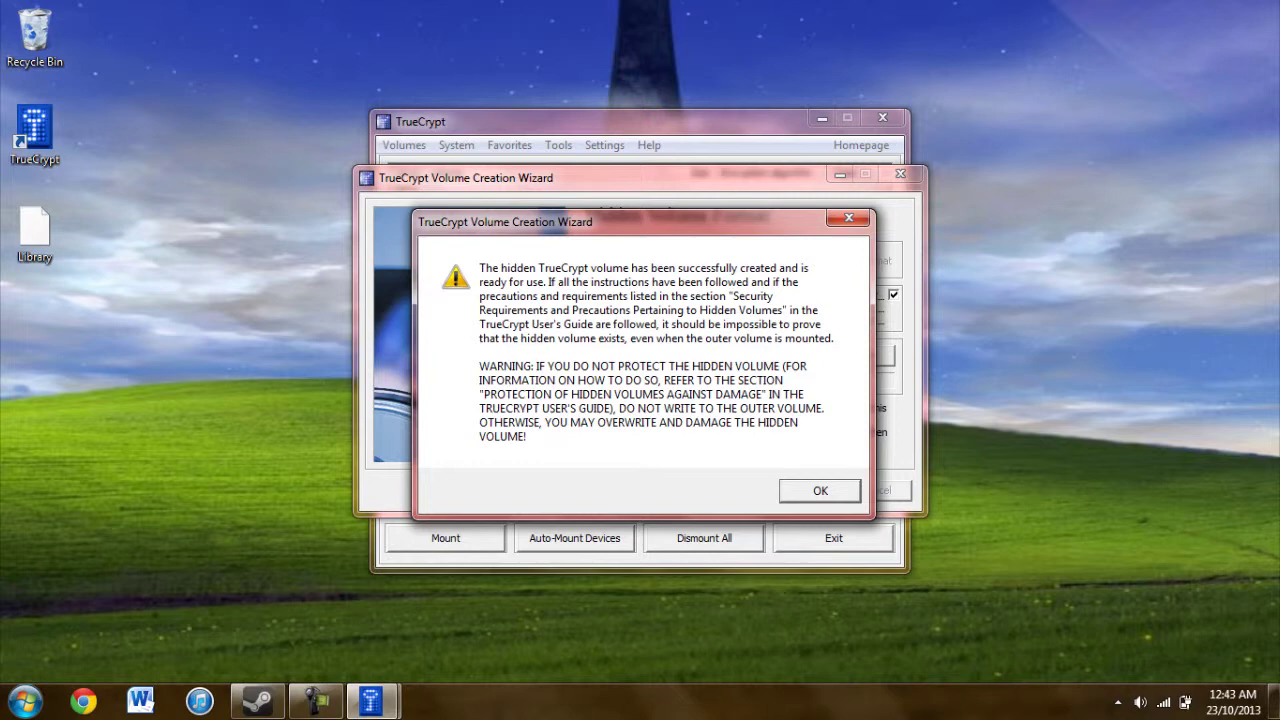
pyautogui.press('Return')
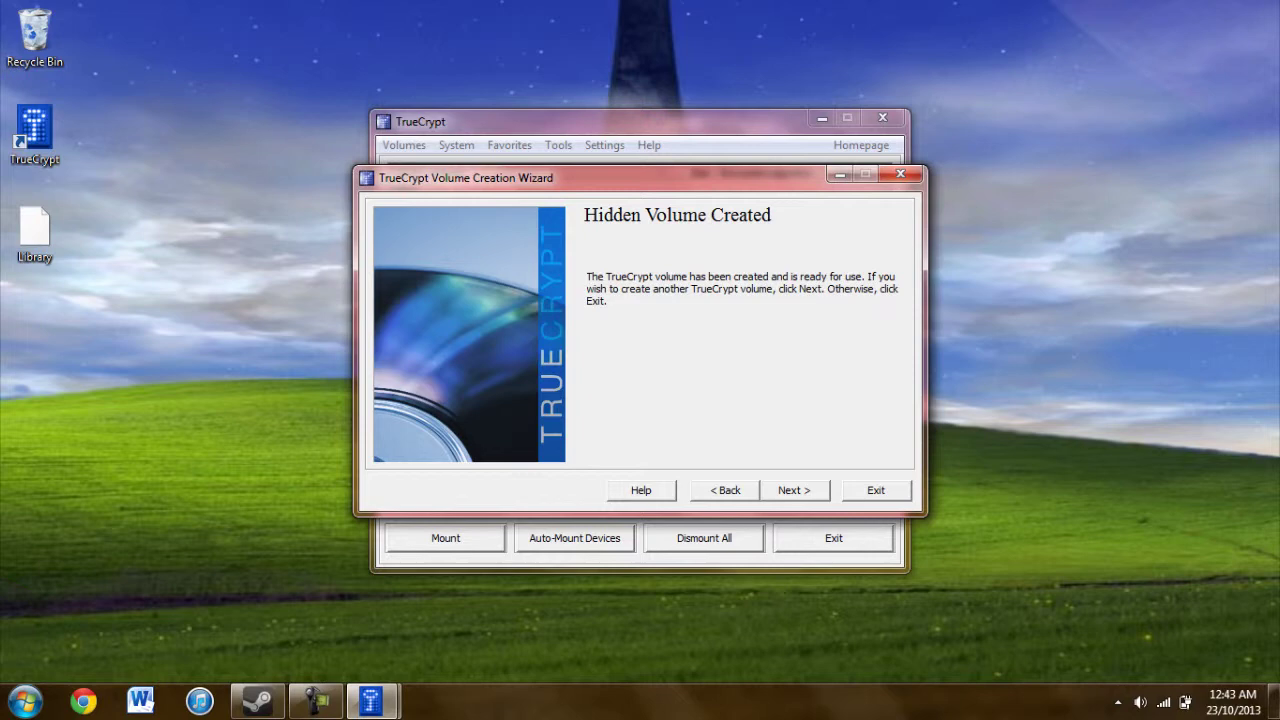
pyautogui.click(875, 490)
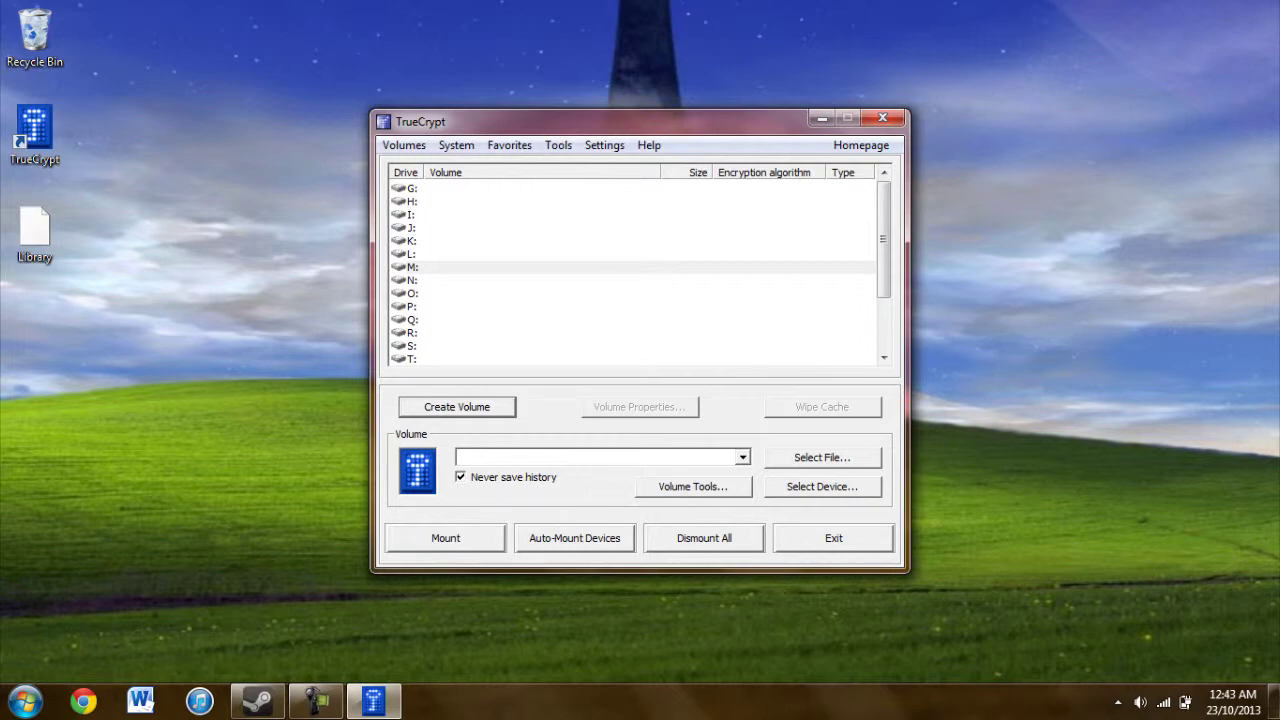
# - Select drive M: and load the Library file from the Desktop as the volume to mount
pyautogui.click(412, 267)
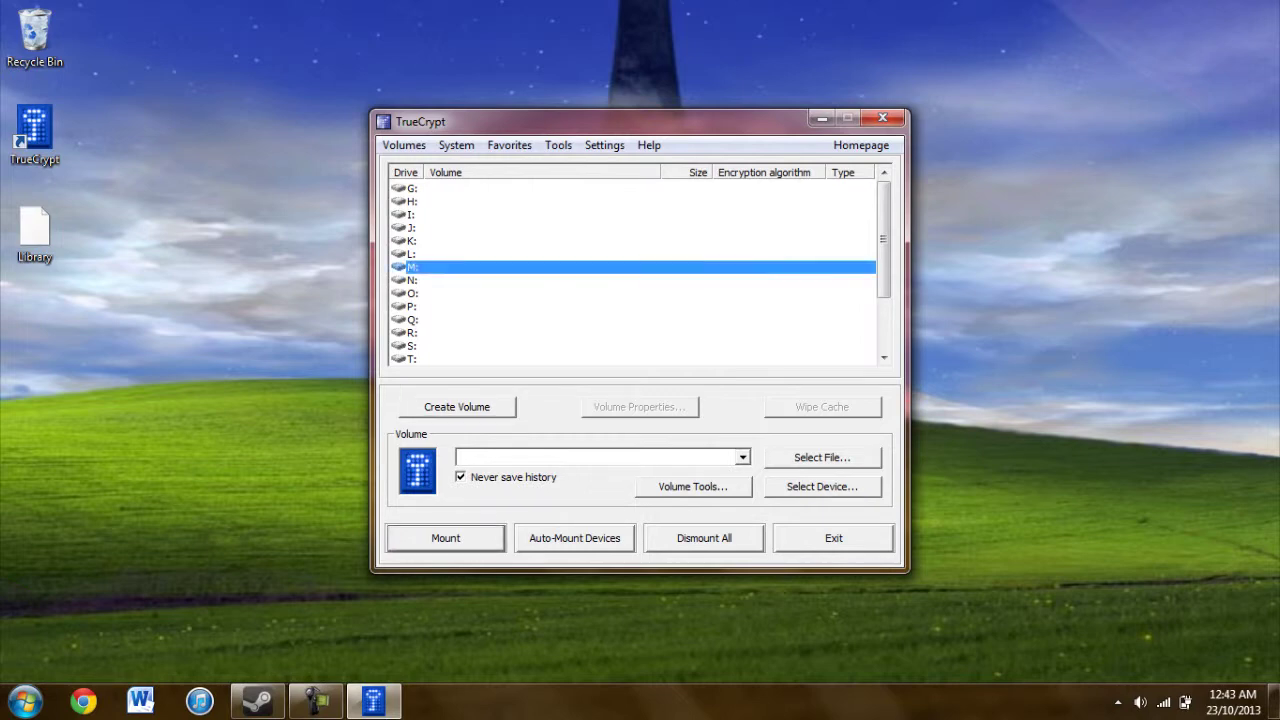
pyautogui.click(445, 538)
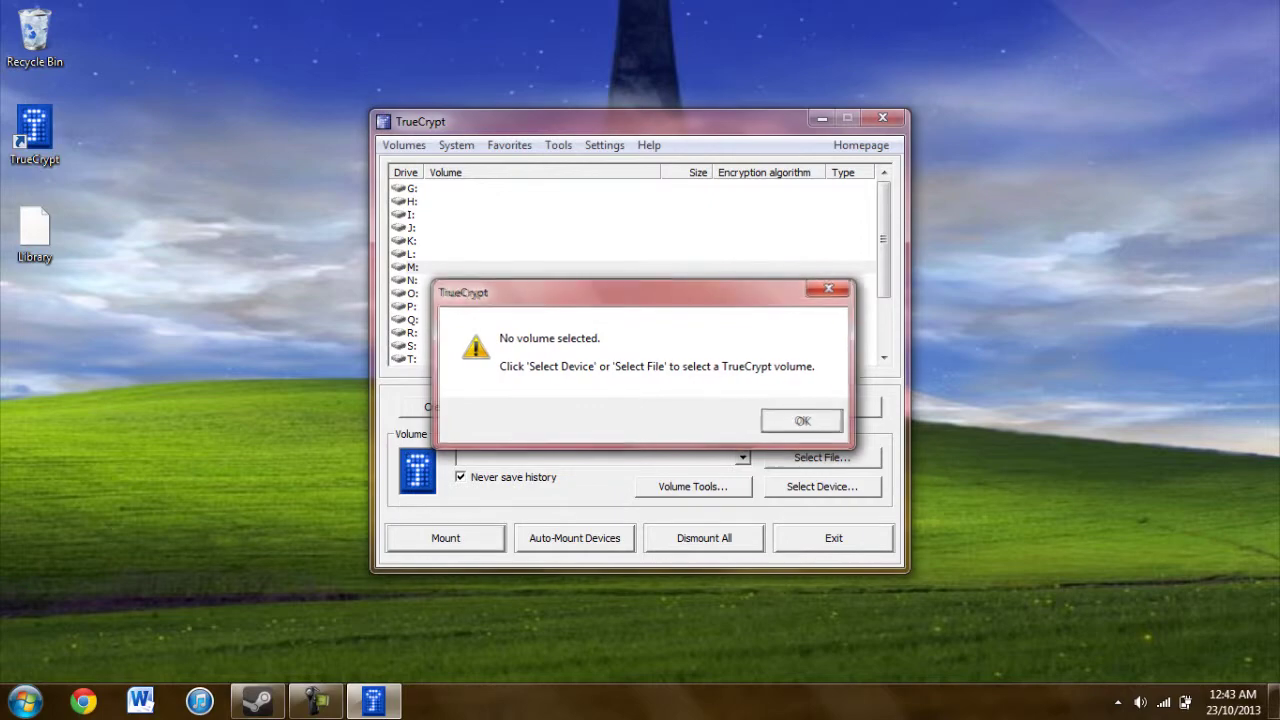
pyautogui.press('Return')
pyautogui.click(822, 457)
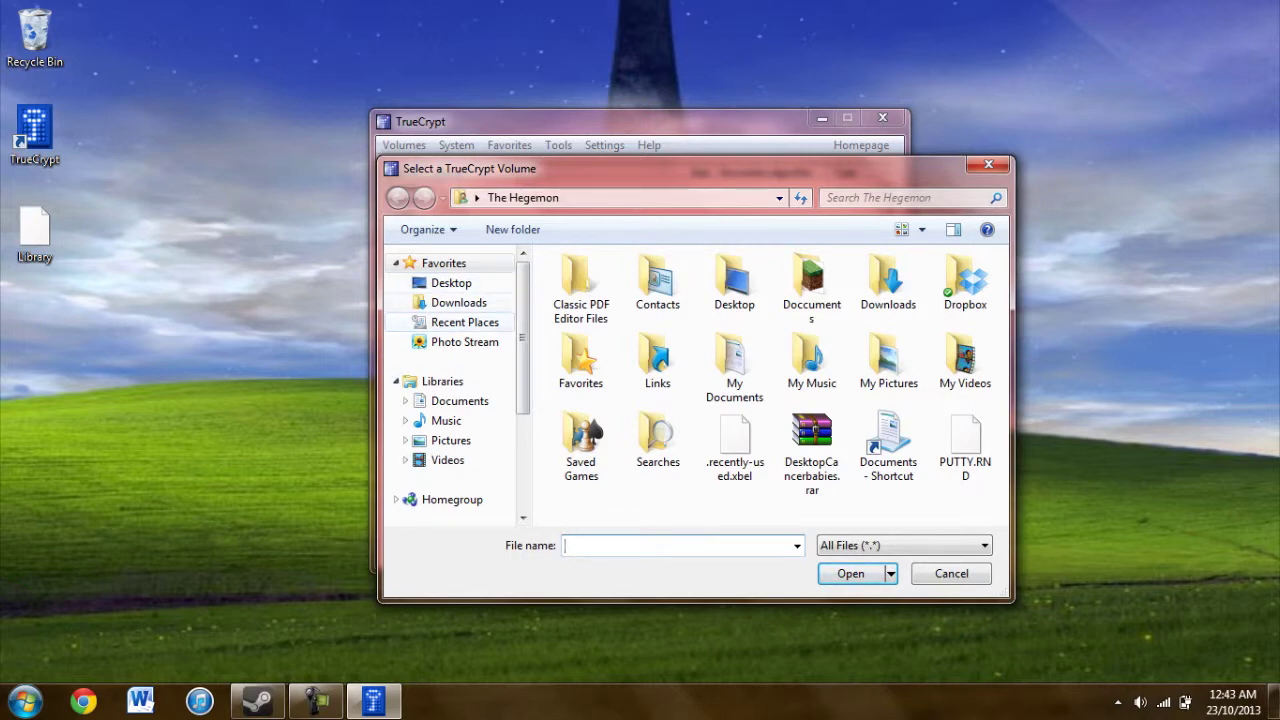
pyautogui.click(451, 283)
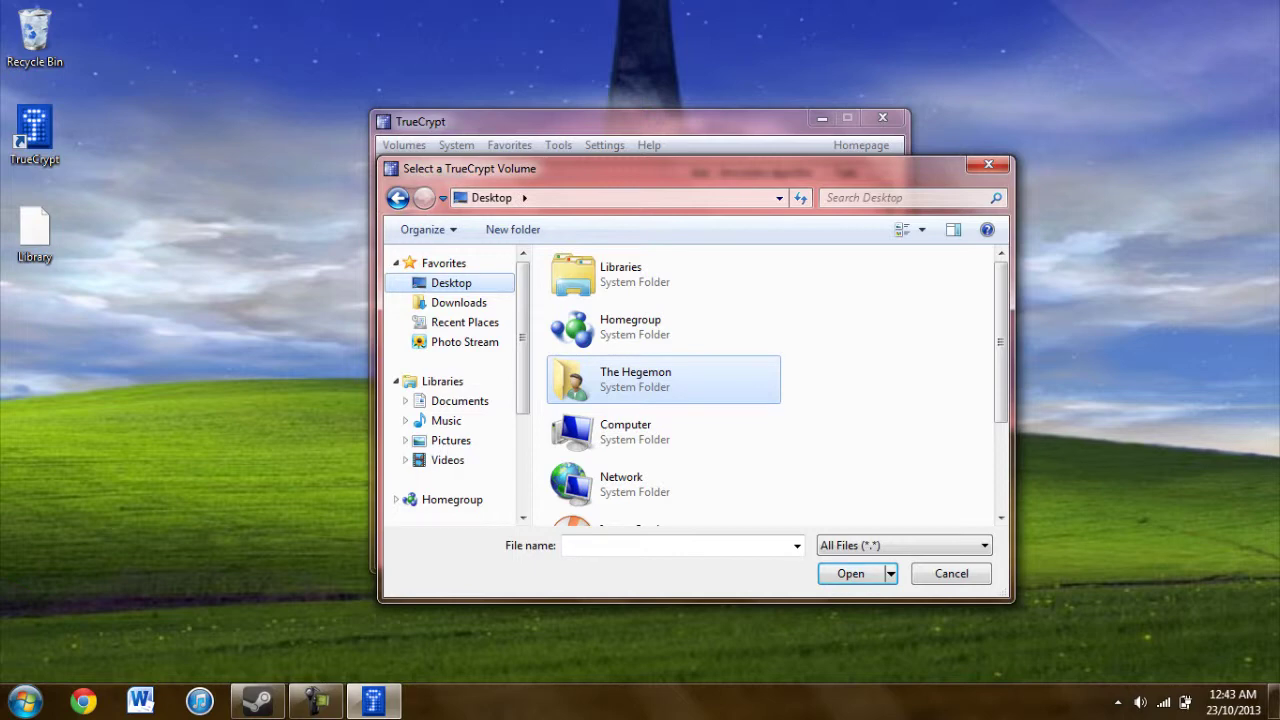
pyautogui.scroll(-3, 664, 385)
pyautogui.click(664, 501)
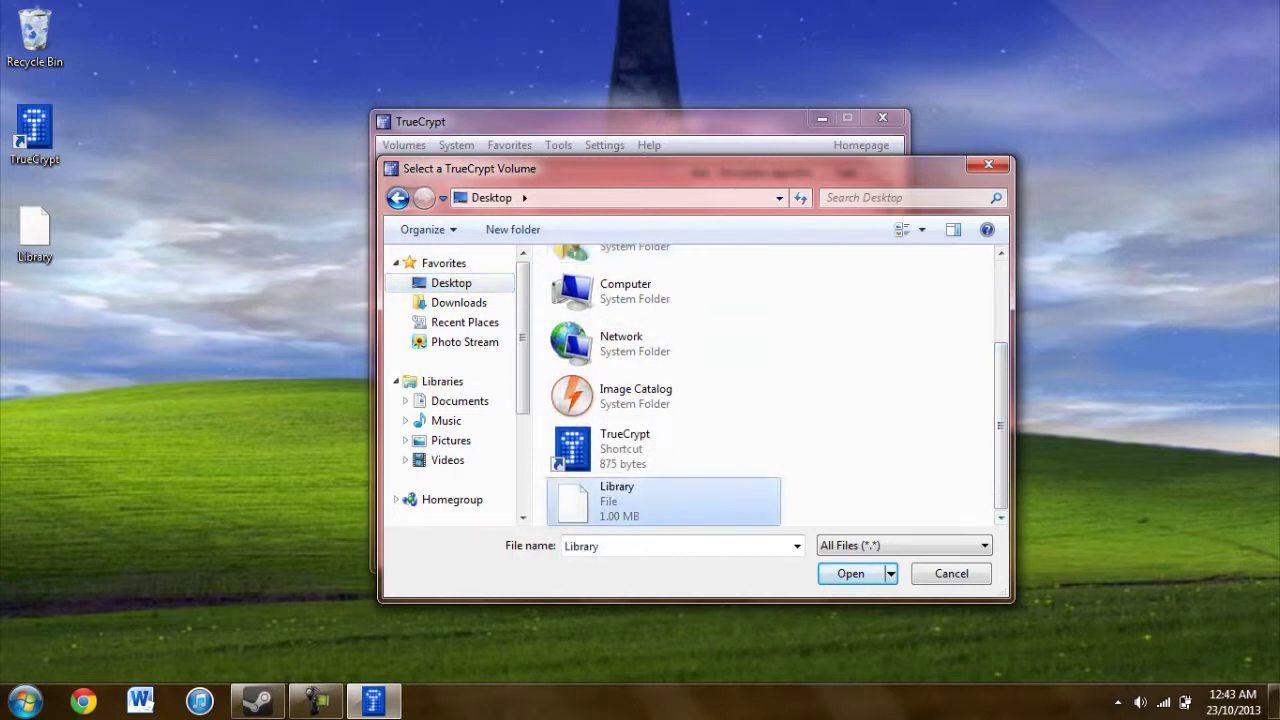
pyautogui.press('Return')
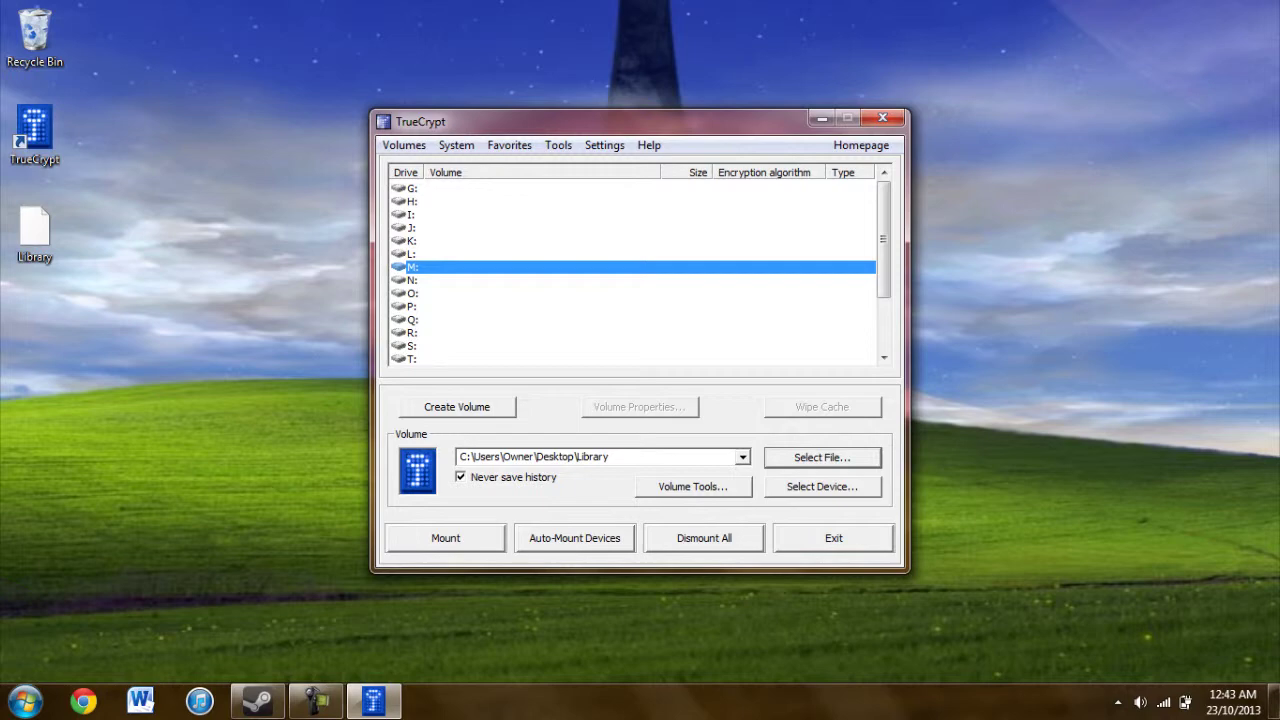
# - Mount the outer volume of Library on drive M: by entering the outer volume password
pyautogui.press('Return')
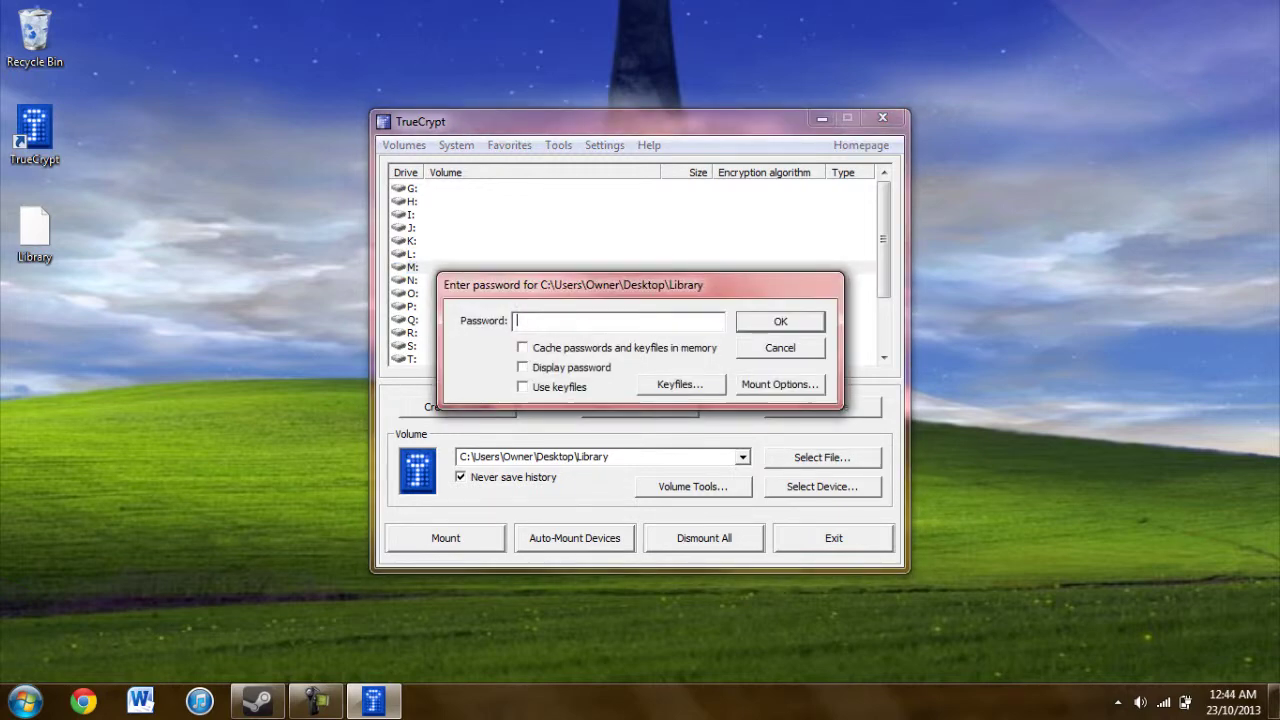
pyautogui.write('**********')
pyautogui.press('Return')
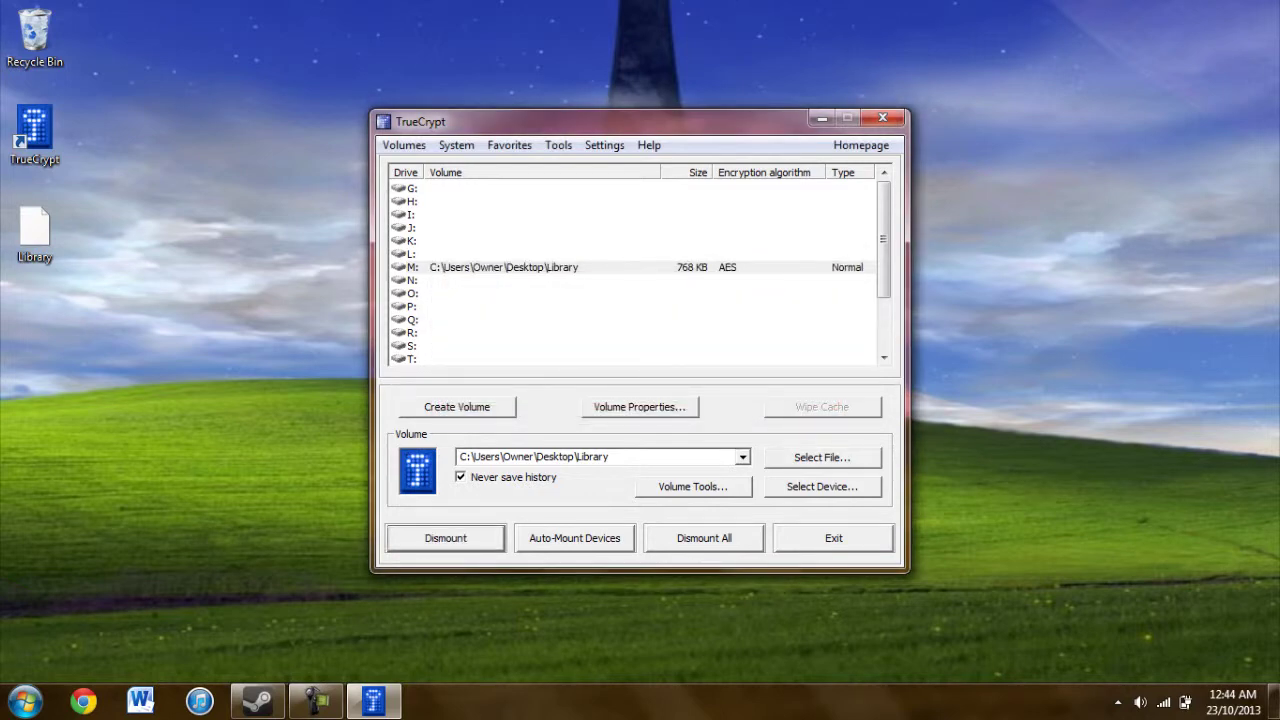
# - Open drive M: to view the outer volume's files, close its window, and dismount the volume
pyautogui.doubleClick(503, 267)
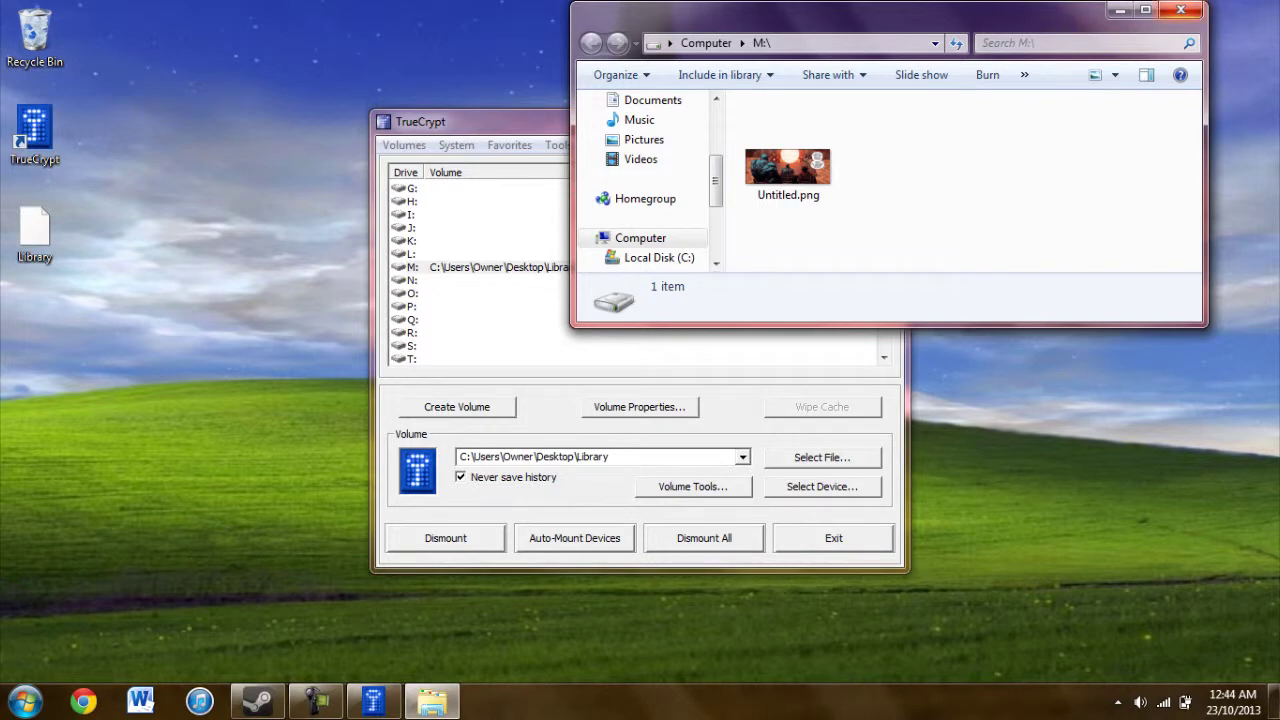
pyautogui.click(1181, 9)
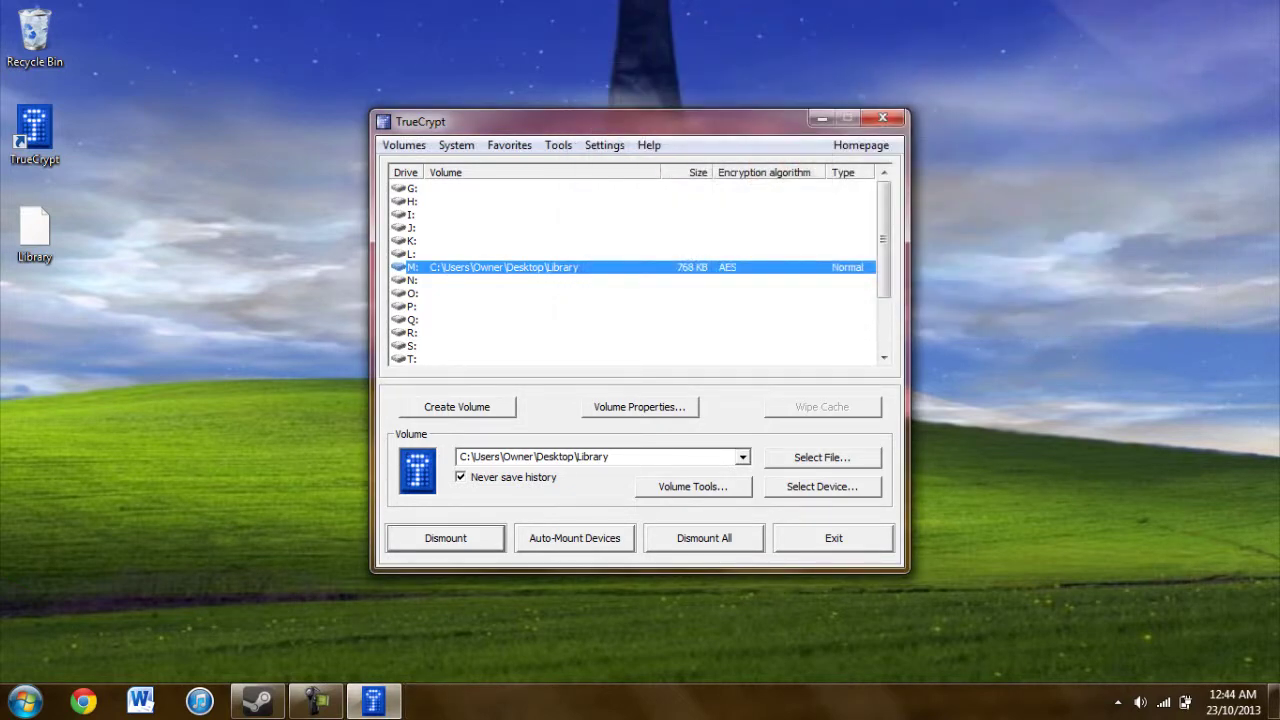
pyautogui.press('Return')
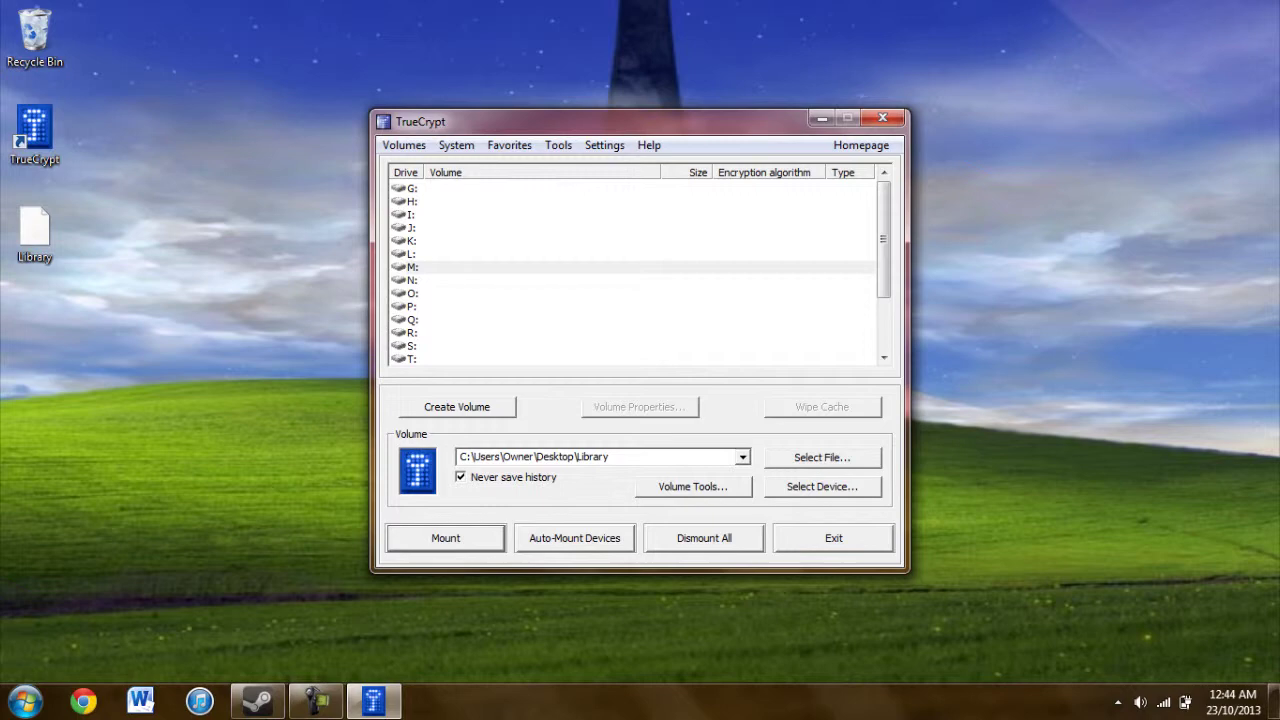
# - Mount the hidden volume of Library on drive M: by entering the hidden volume password
pyautogui.click(445, 538)
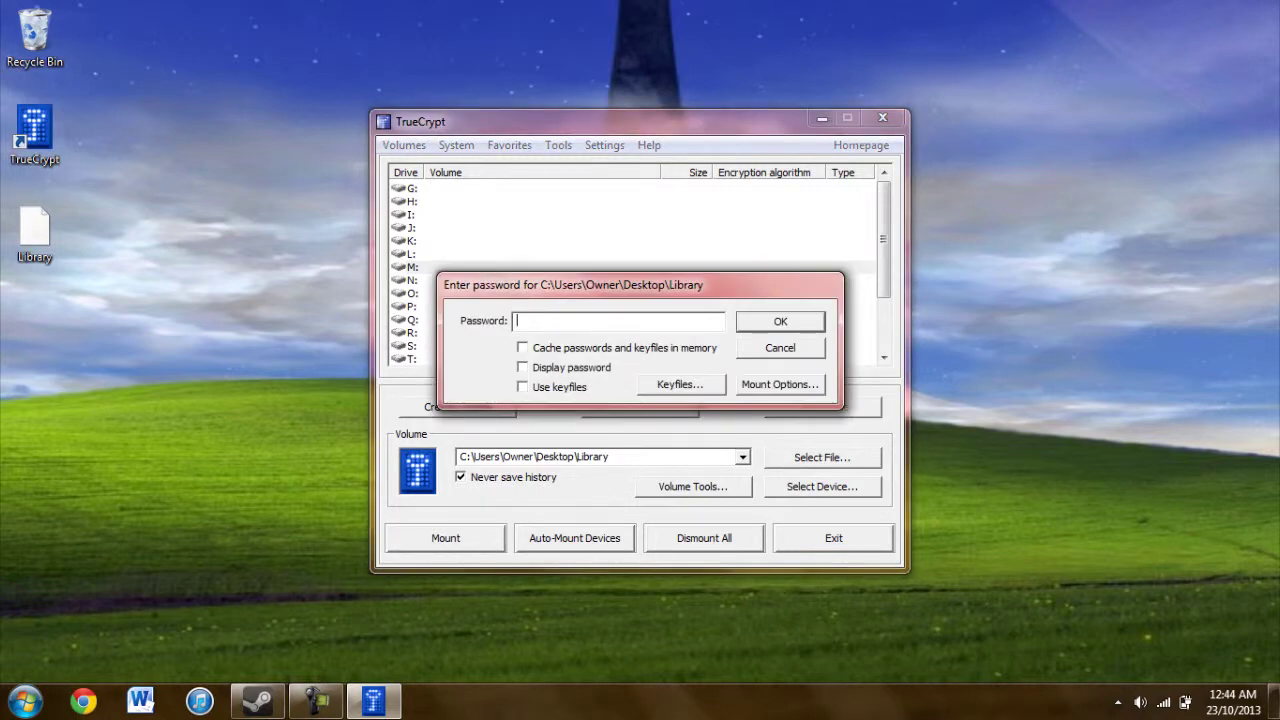
pyautogui.write('******')
pyautogui.press('Return')
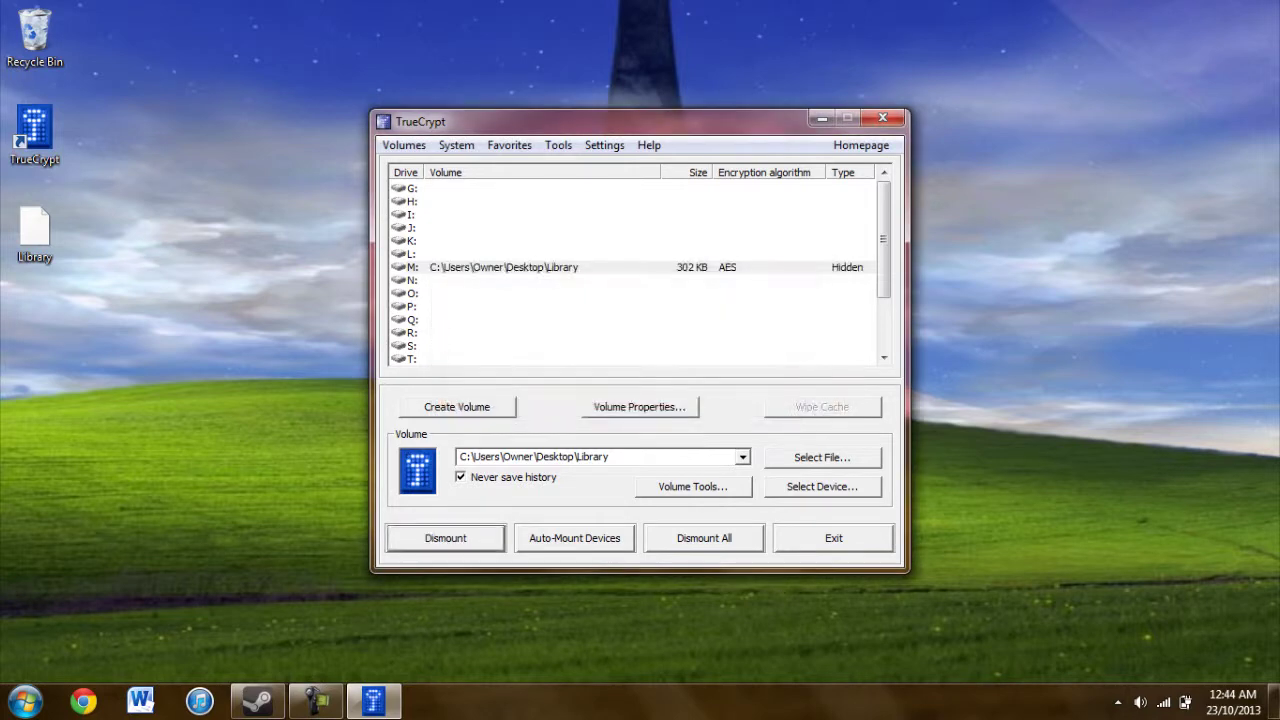
# - Examine the hidden volume's contents on drive M:, including opening it from Computer, and close the folder window
pyautogui.doubleClick(503, 267)
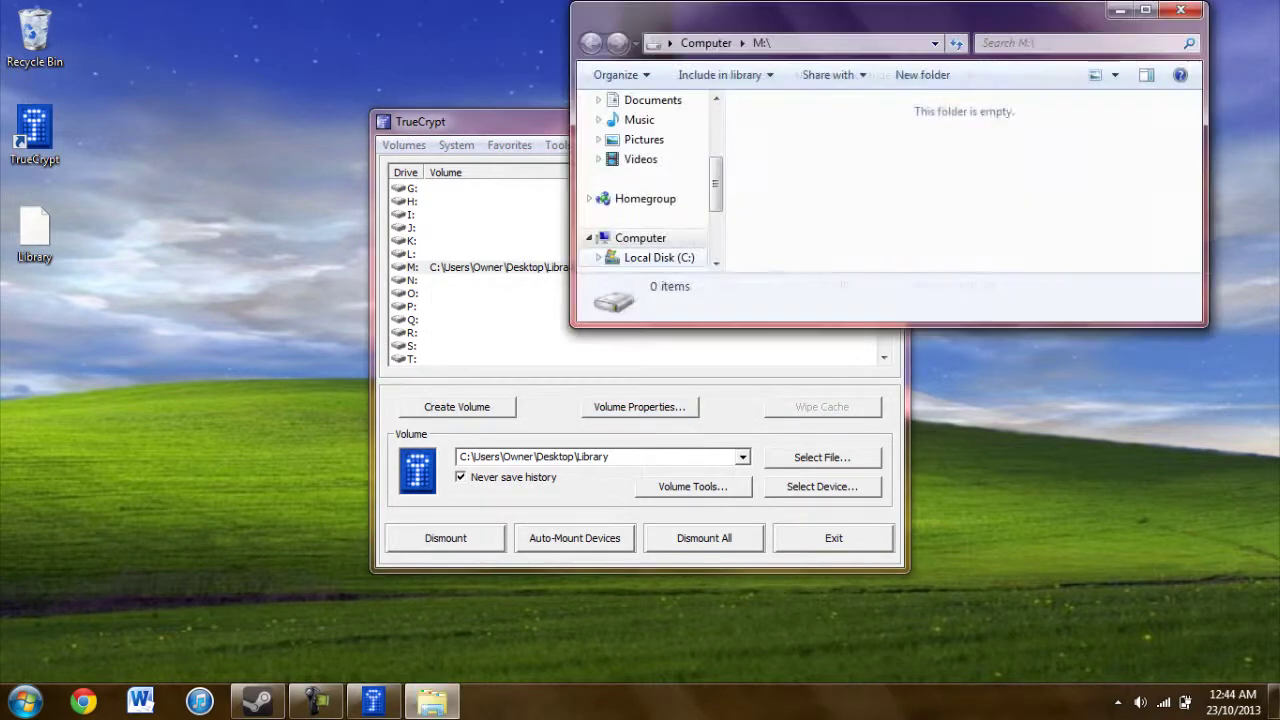
pyautogui.click(640, 237)
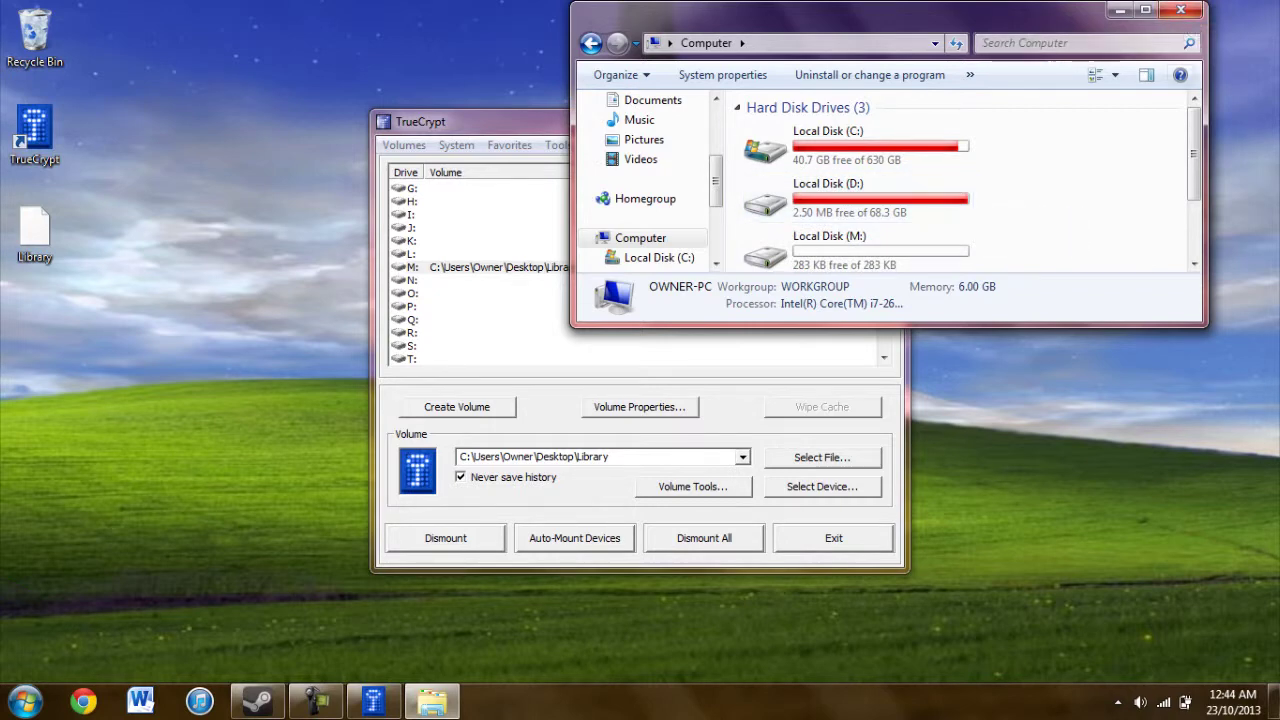
pyautogui.moveTo(1193, 150); pyautogui.dragTo(1193, 189)
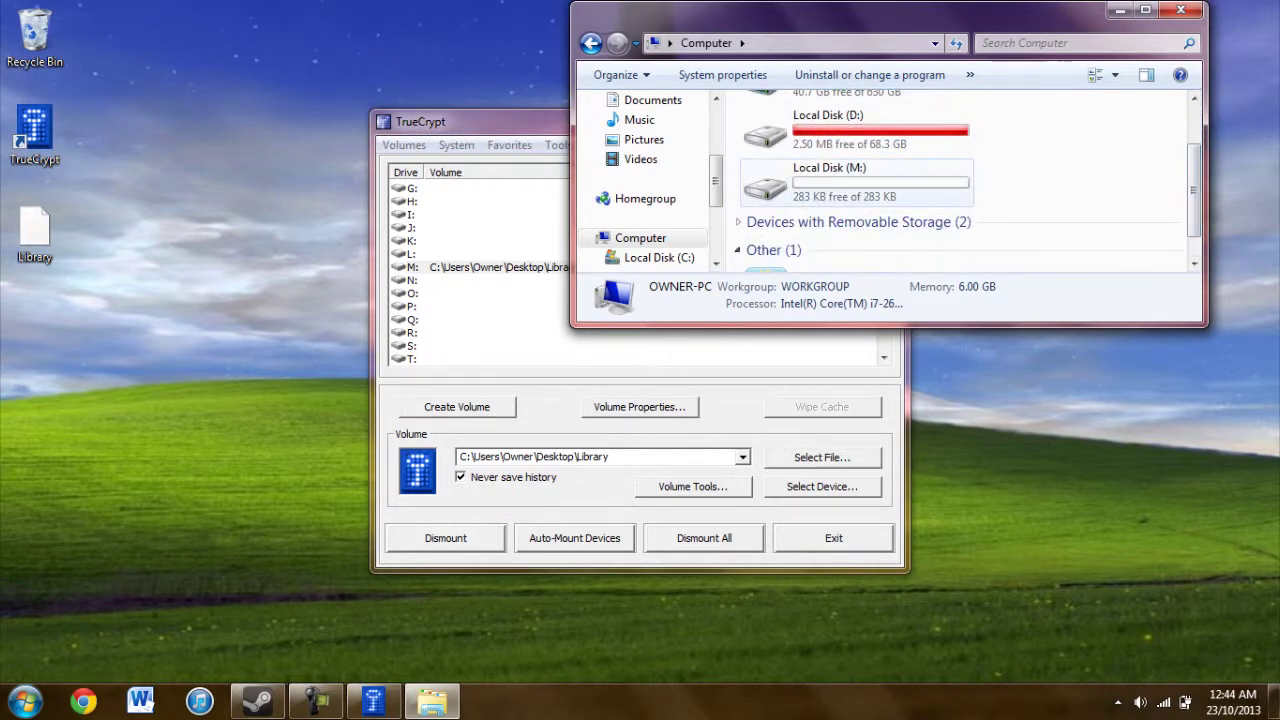
pyautogui.doubleClick(830, 180)
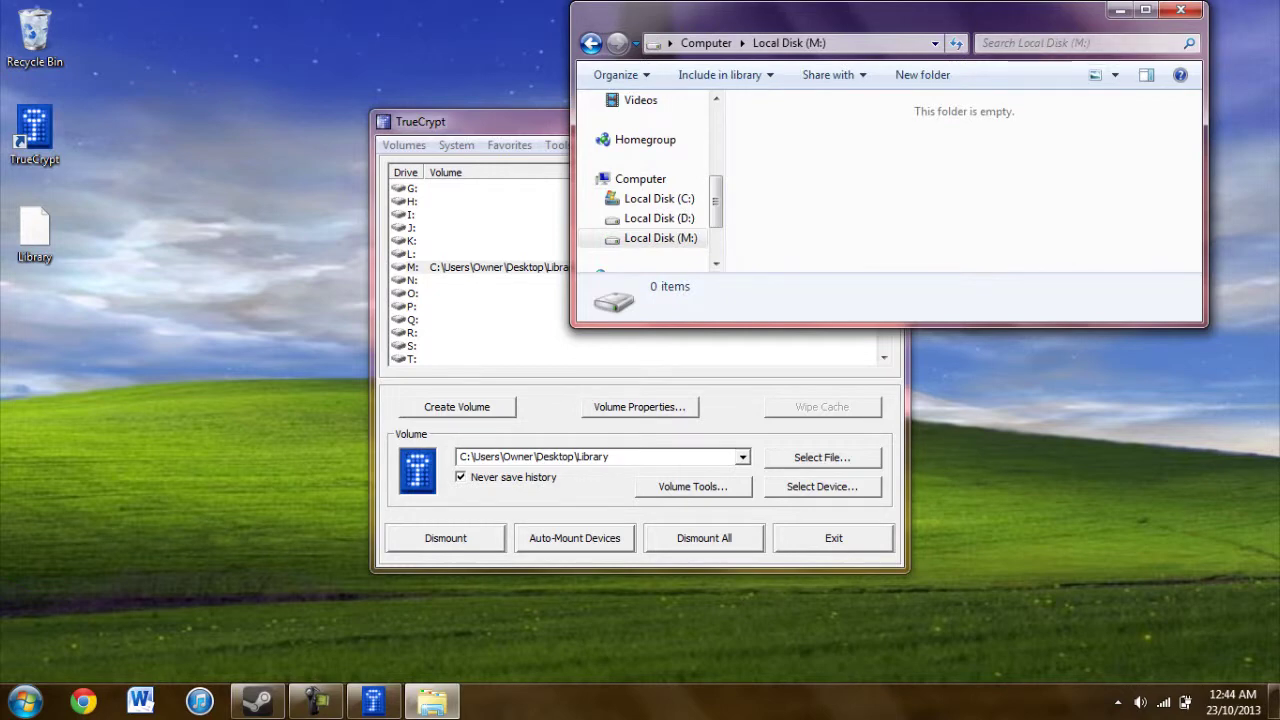
pyautogui.click(1180, 10)
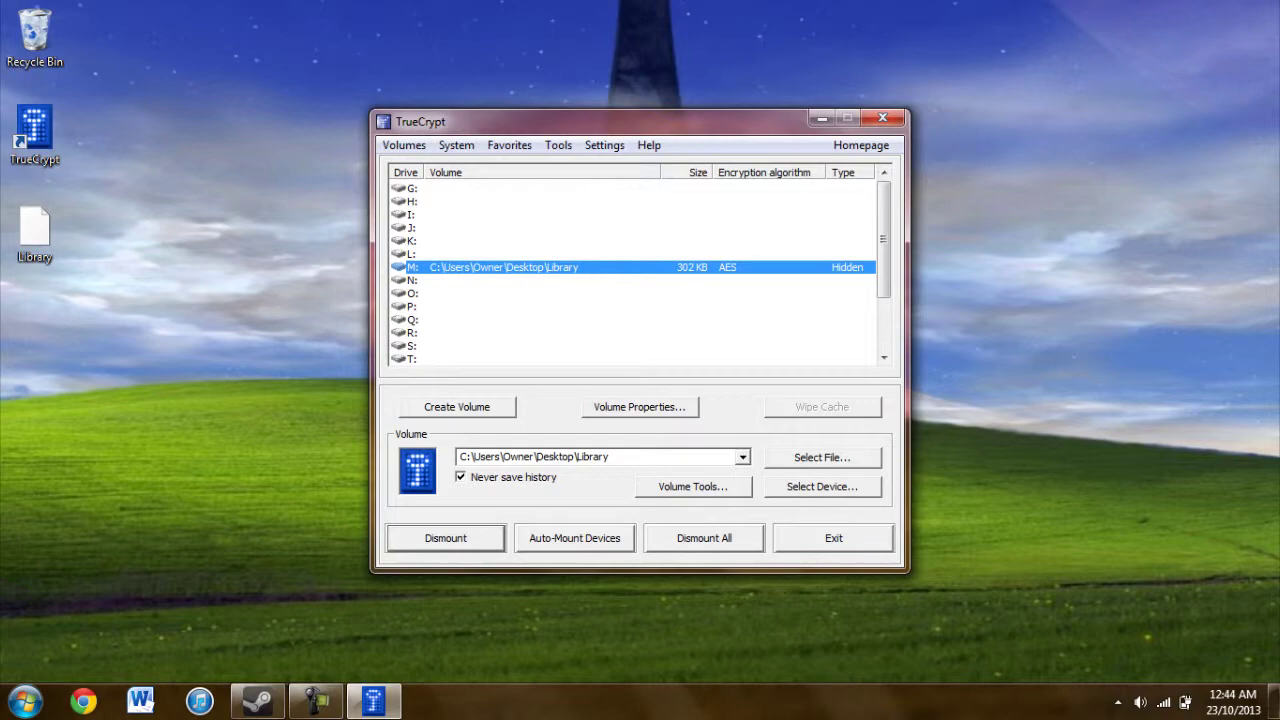
pyautogui.click(640, 306)
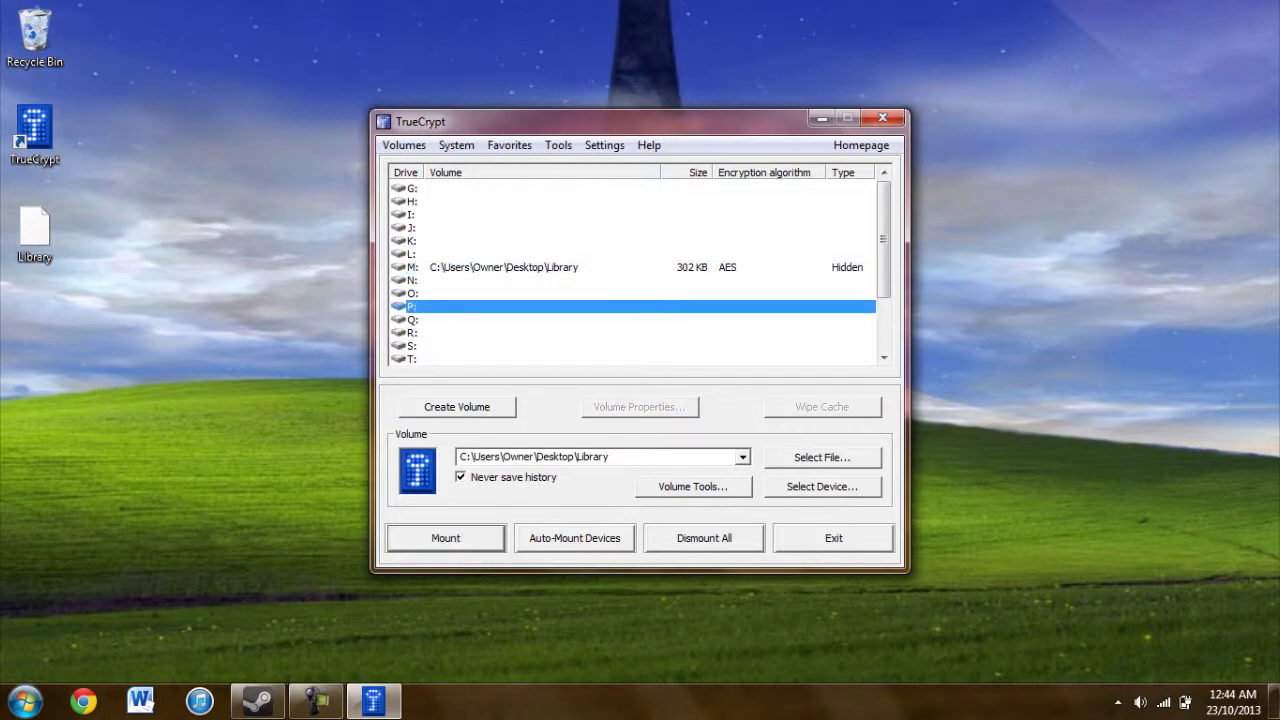